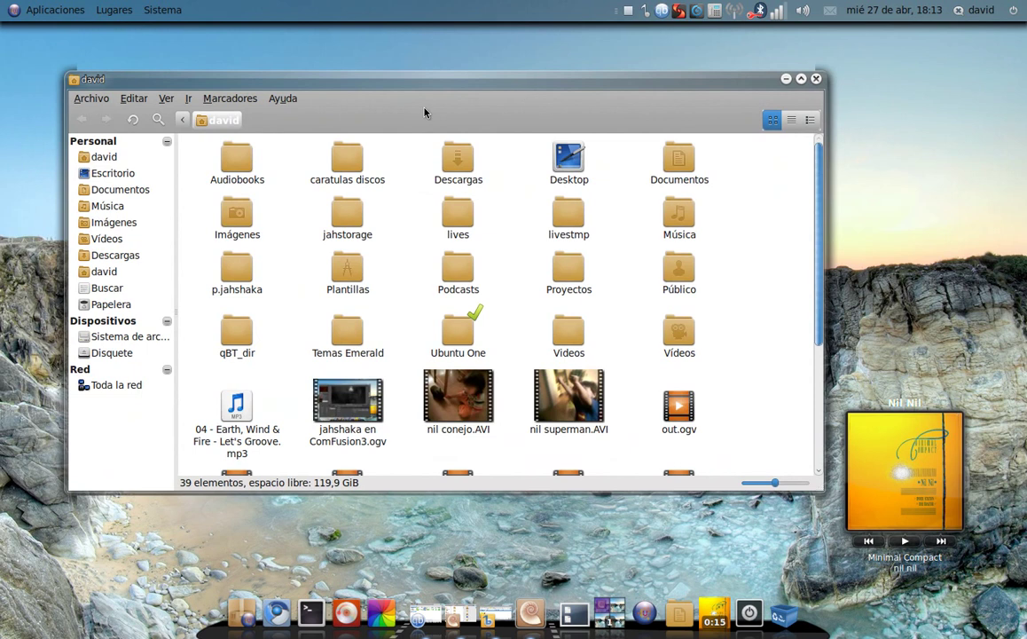
Show the cover-flow preview above the home folder's files and enlarge its area.
{"action": "key", "text": "F4"}
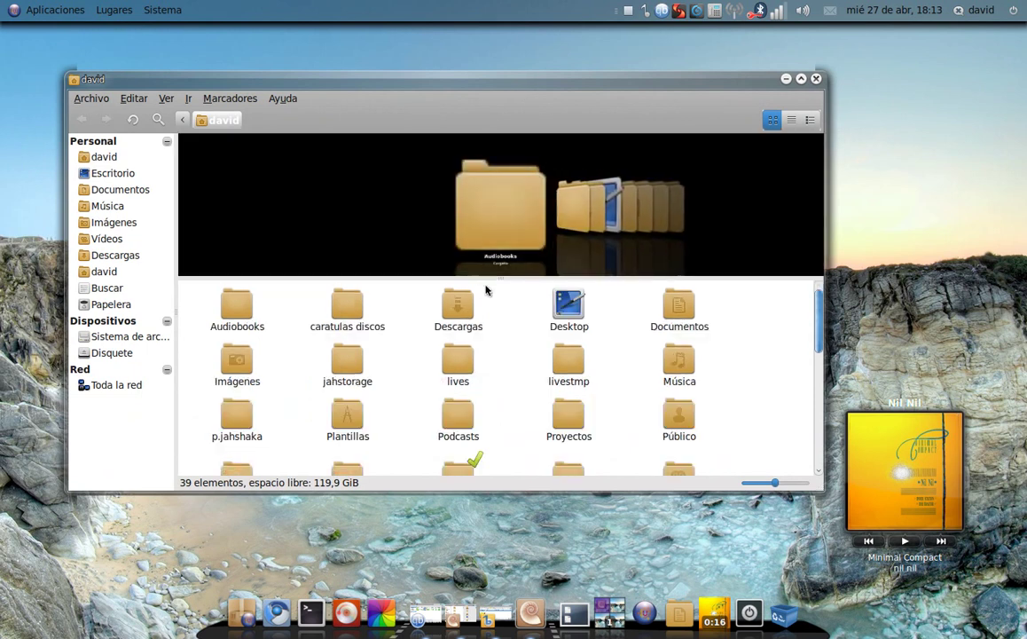
{"action": "left_click_drag", "start_coordinate": [496, 277], "coordinate": [500, 341]}
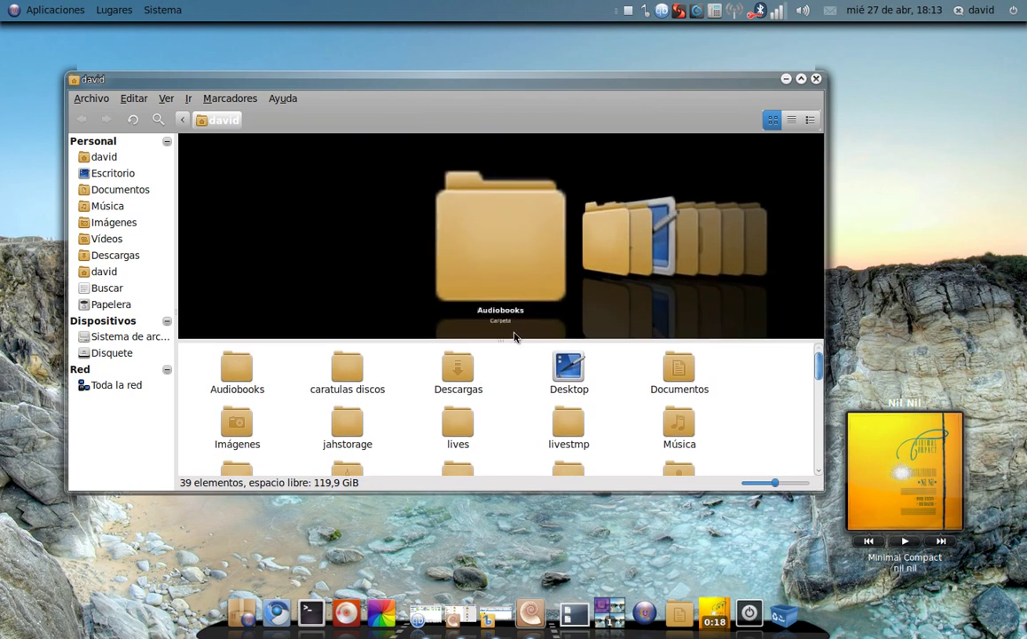
{"action": "left_click", "coordinate": [514, 337]}
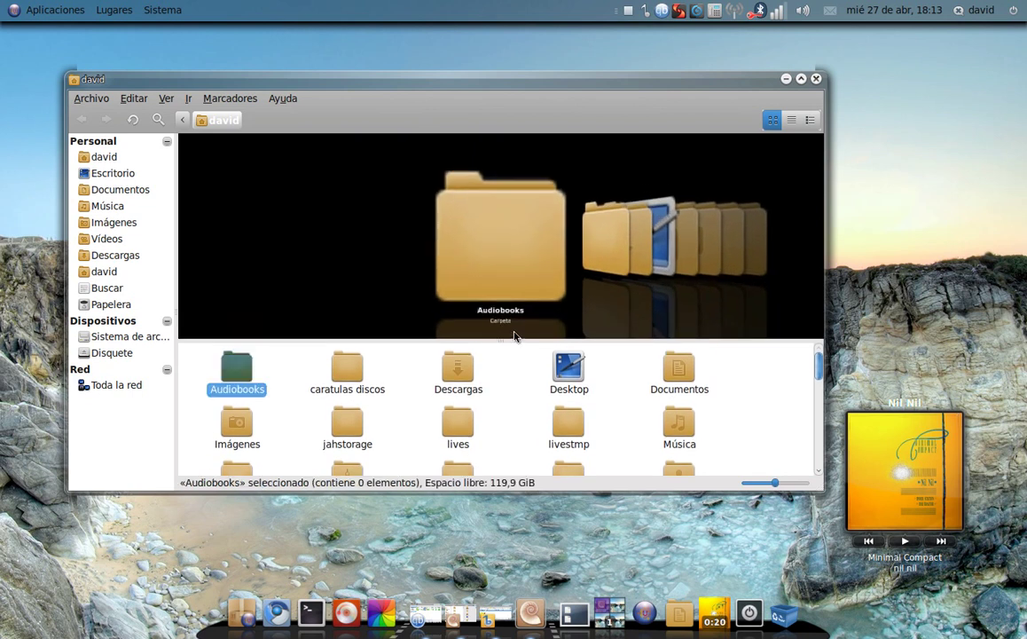
Browse the home folder's items in the cover flow up to p.jahshaka and open that folder.
{"action": "key", "text": "Right"}
{"action": "key", "text": "Right"}
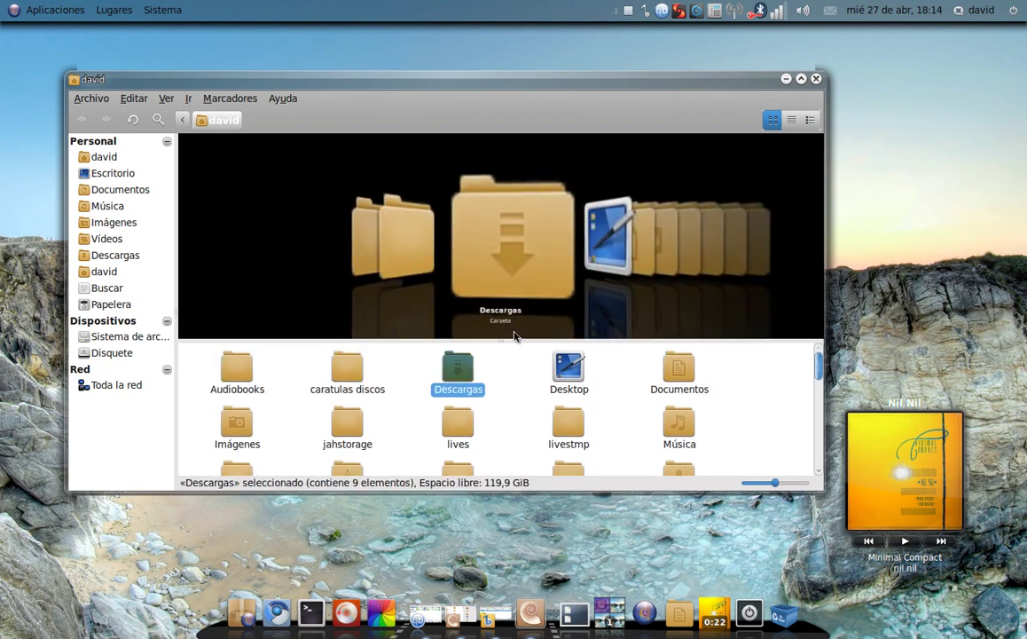
{"action": "key", "text": "Right"}
{"action": "key", "text": "Right"}
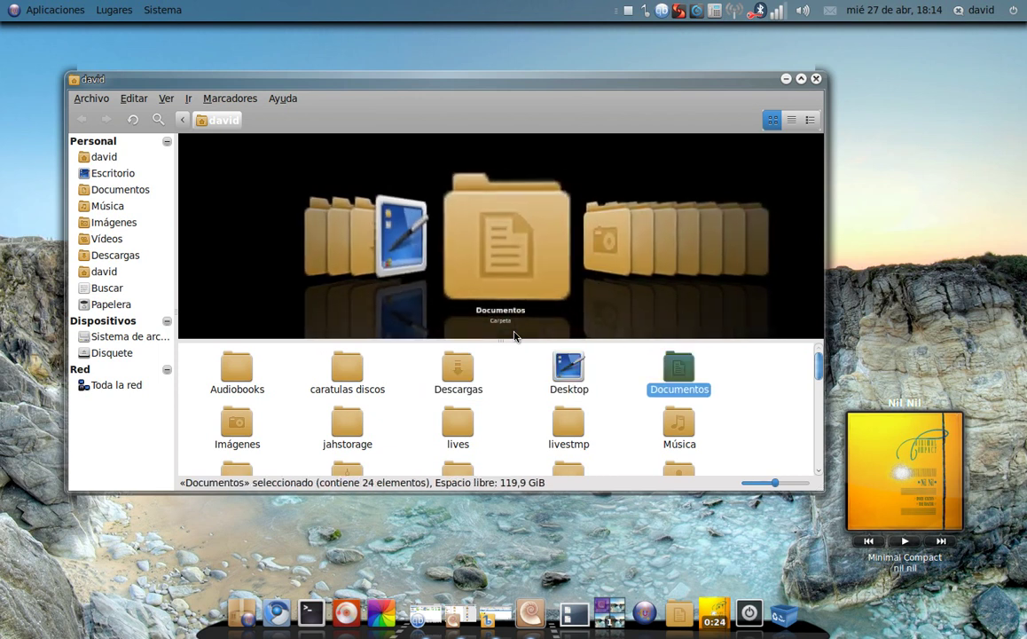
{"action": "key", "text": "Right"}
{"action": "key", "text": "Right"}
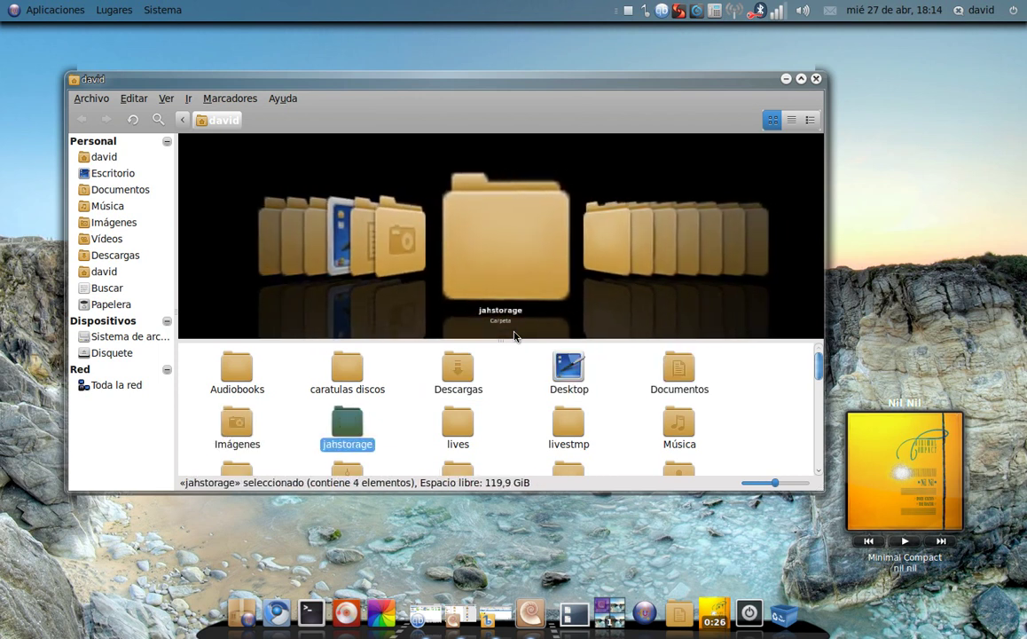
{"action": "key", "text": "Right"}
{"action": "key", "text": "Right"}
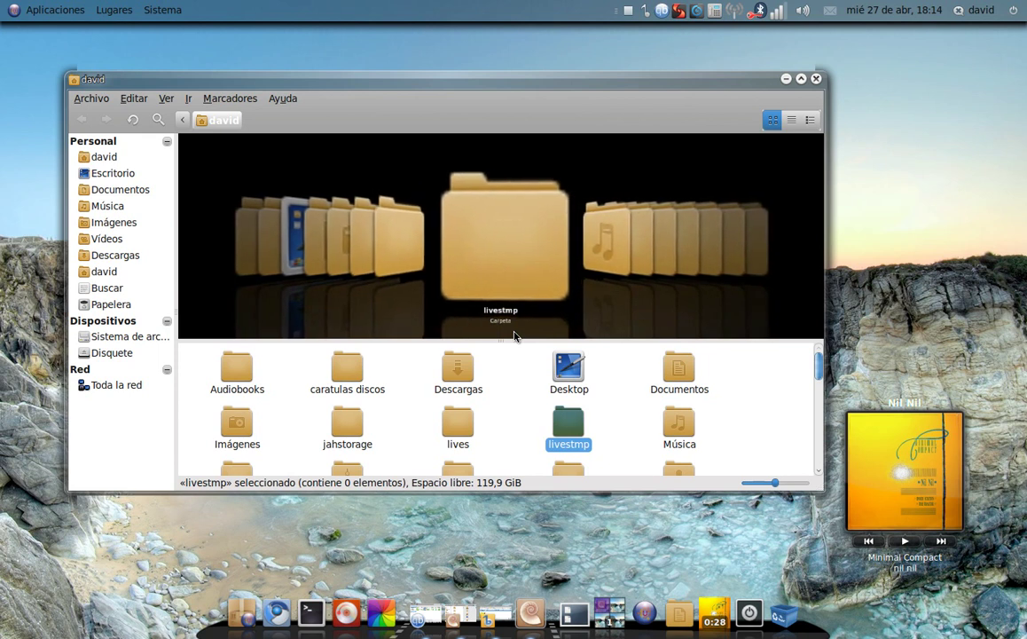
{"action": "key", "text": "Right"}
{"action": "key", "text": "Right"}
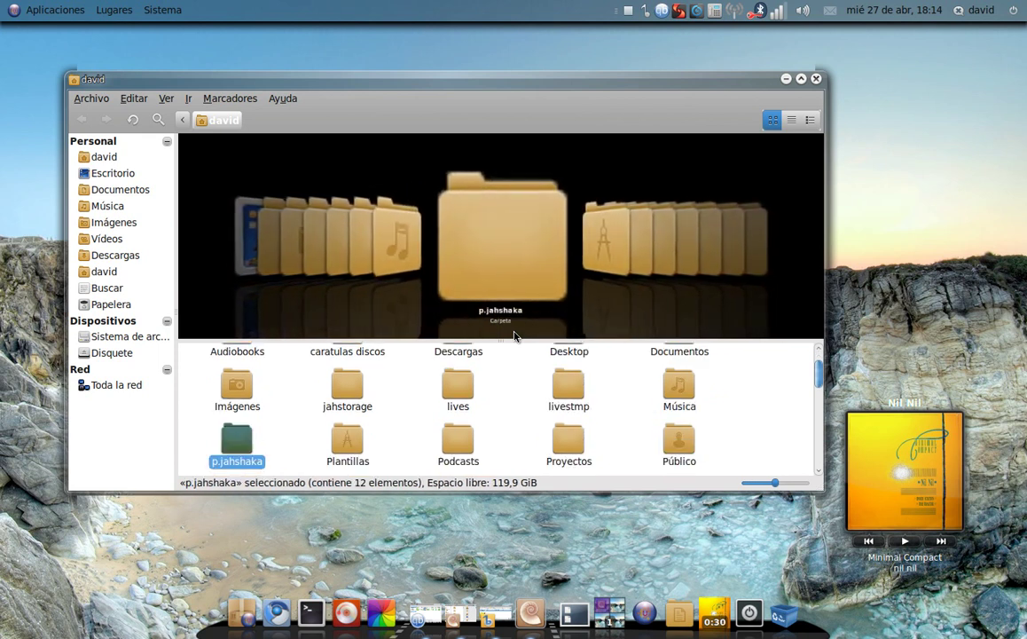
{"action": "key", "text": "Return"}
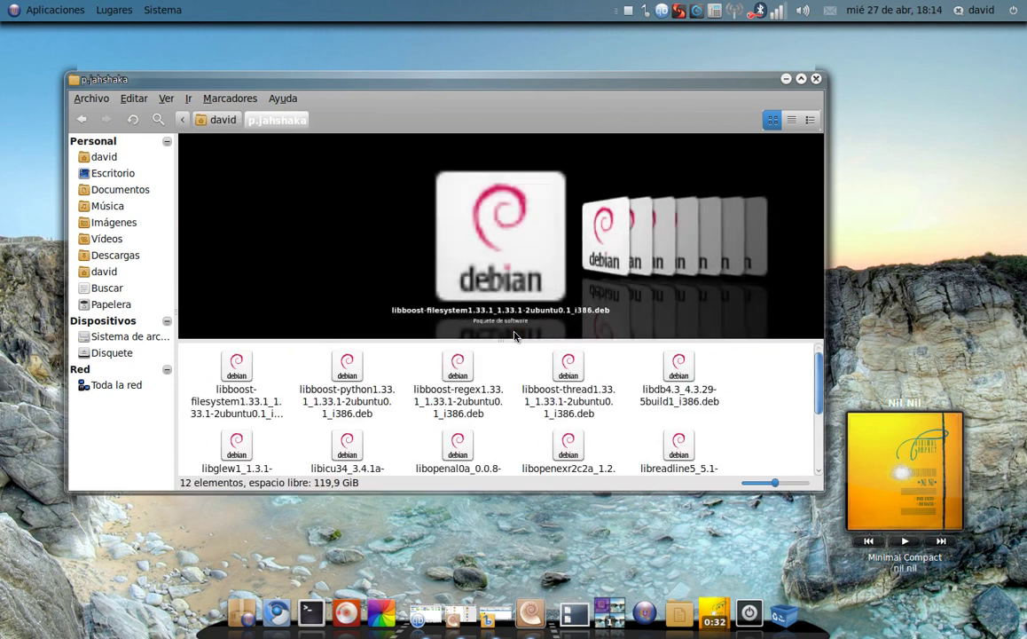
Browse the Debian packages in the cover flow up to the libboost-regex1.33.1 package.
{"action": "key", "text": "Right"}
{"action": "key", "text": "Right"}
{"action": "key", "text": "Right"}
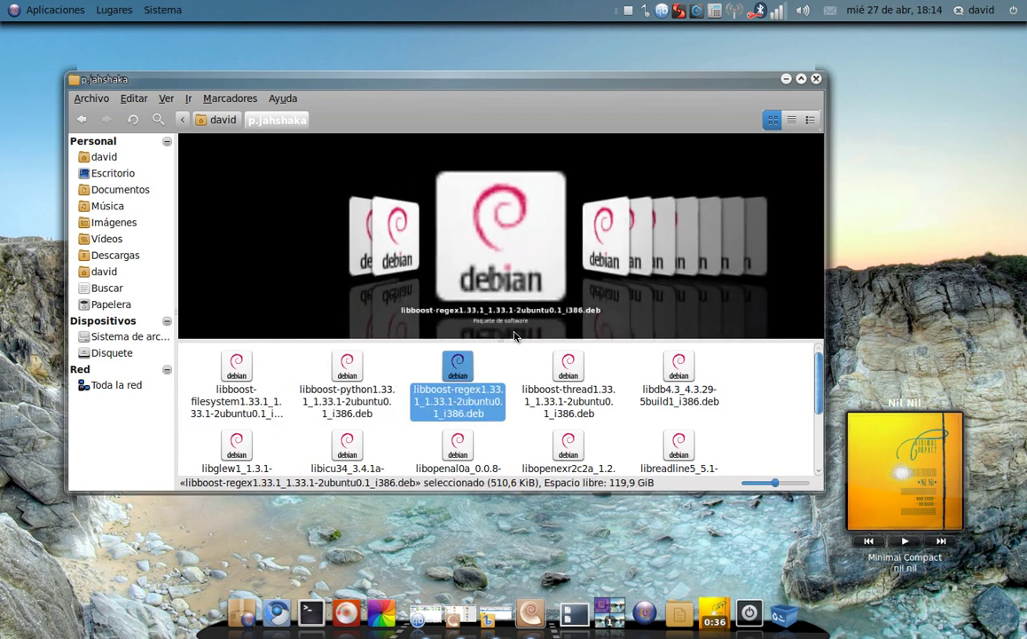
Split the file manager into two panes and go up to the home folder in the new pane.
{"action": "key", "text": "F3"}
{"action": "left_click", "coordinate": [783, 321]}
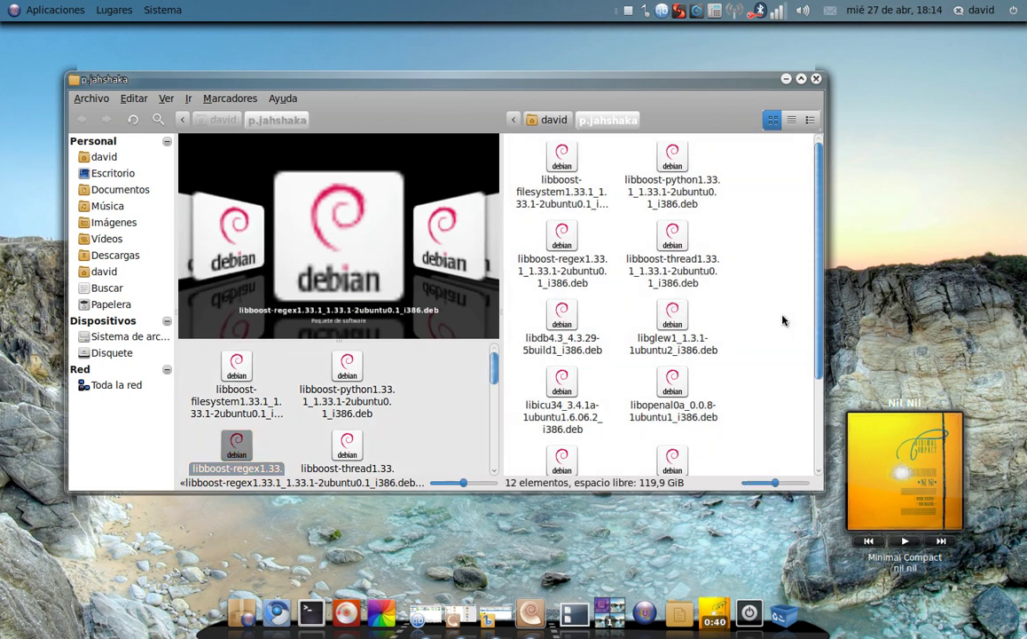
{"action": "key", "text": "alt+Up"}
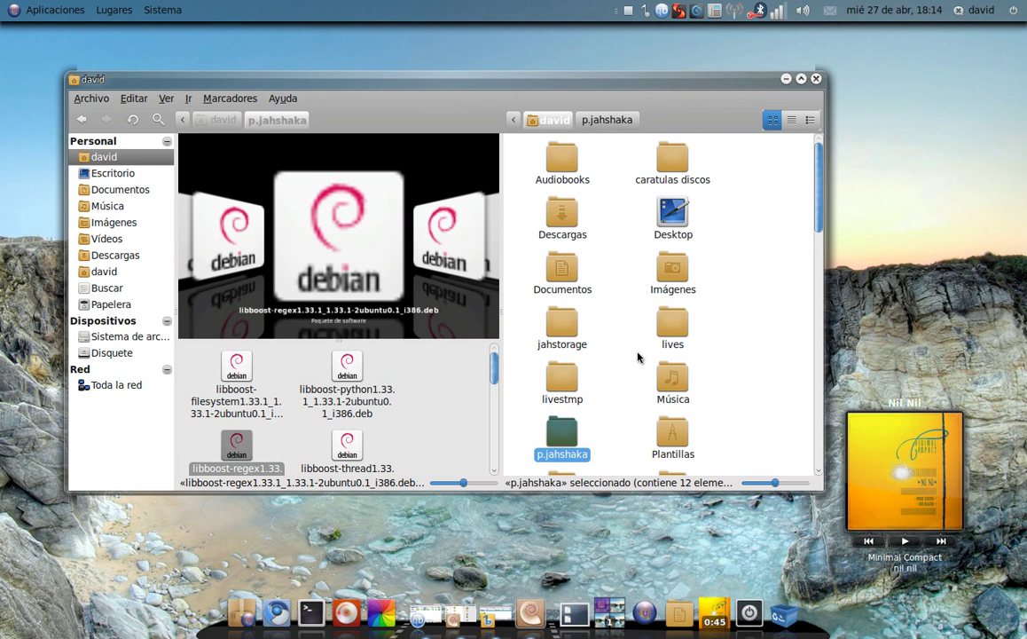
Open the Imágenes folder in the second pane with the cover-flow preview shown.
{"action": "scroll", "coordinate": [638, 358], "scroll_direction": "down", "scroll_amount": 4}
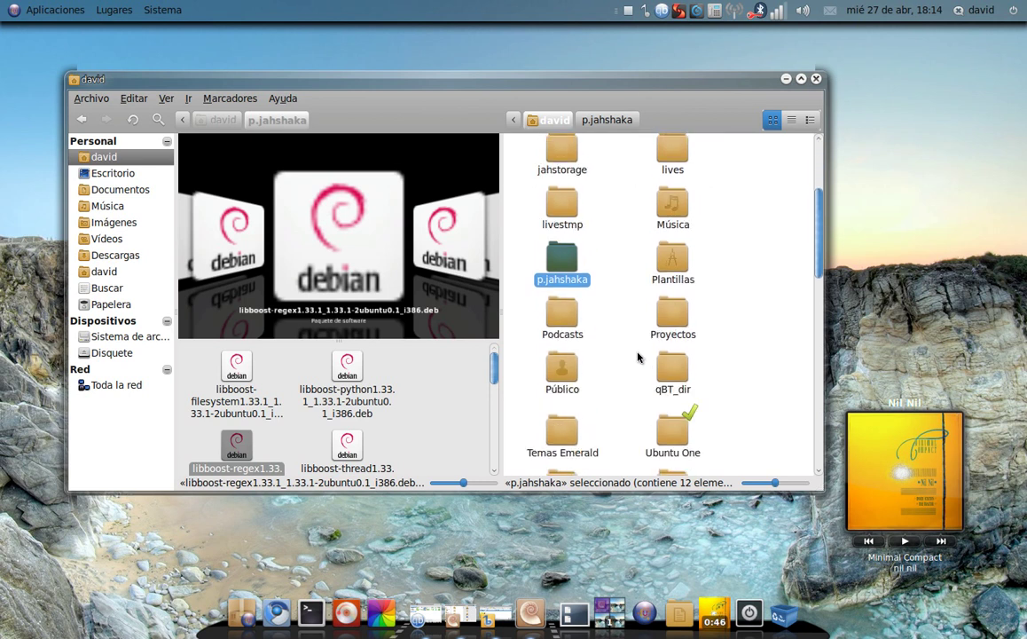
{"action": "scroll", "coordinate": [638, 357], "scroll_direction": "up", "scroll_amount": 4}
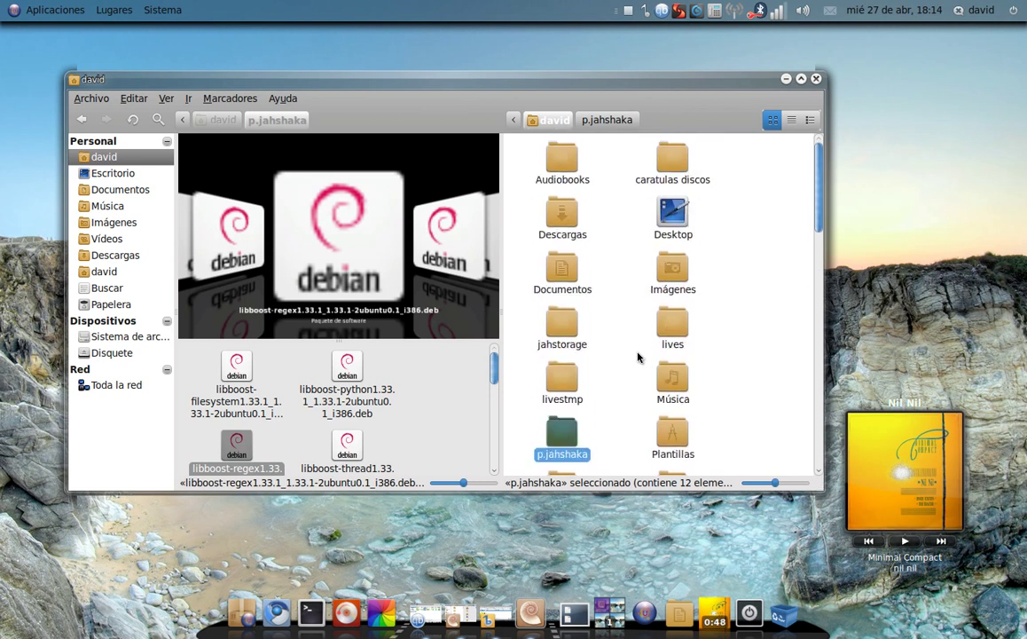
{"action": "double_click", "coordinate": [673, 280]}
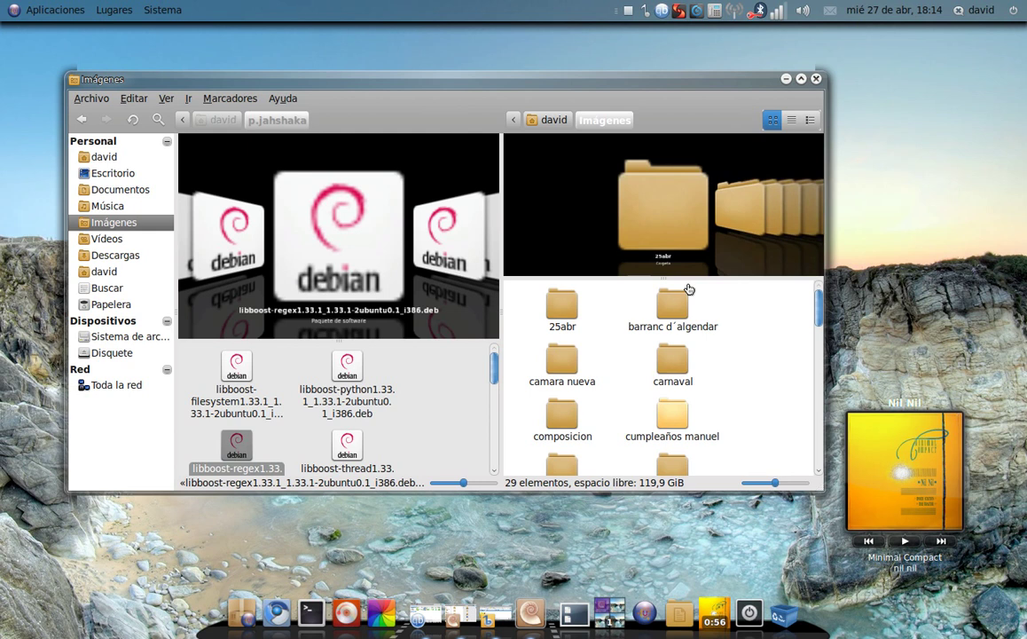
Browse the first picture folders in the second pane and open 25abr.
{"action": "key", "text": "Right"}
{"action": "key", "text": "Right"}
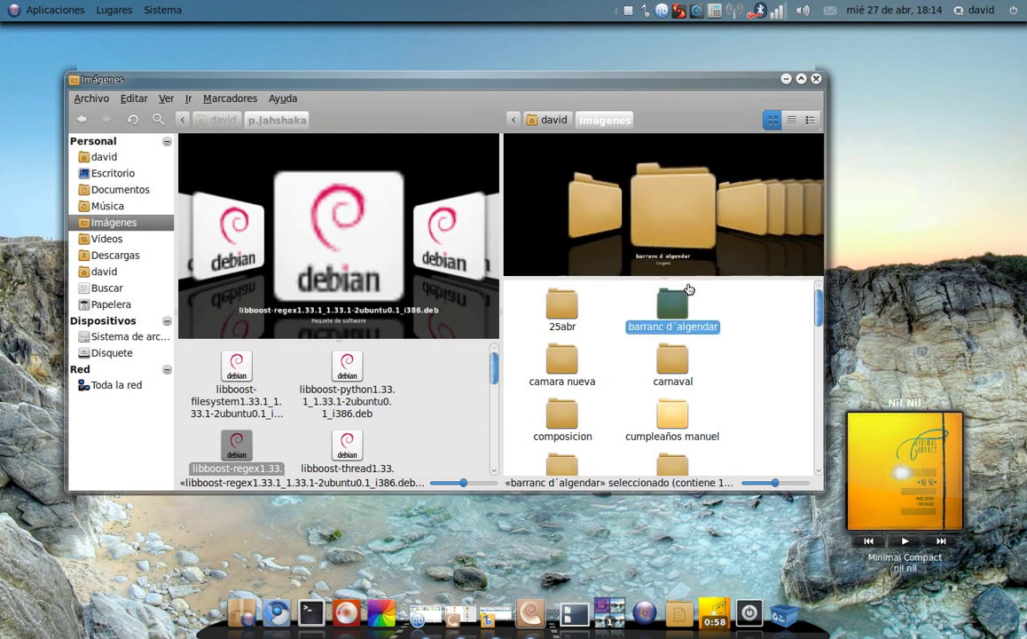
{"action": "key", "text": "Right"}
{"action": "key", "text": "Left"}
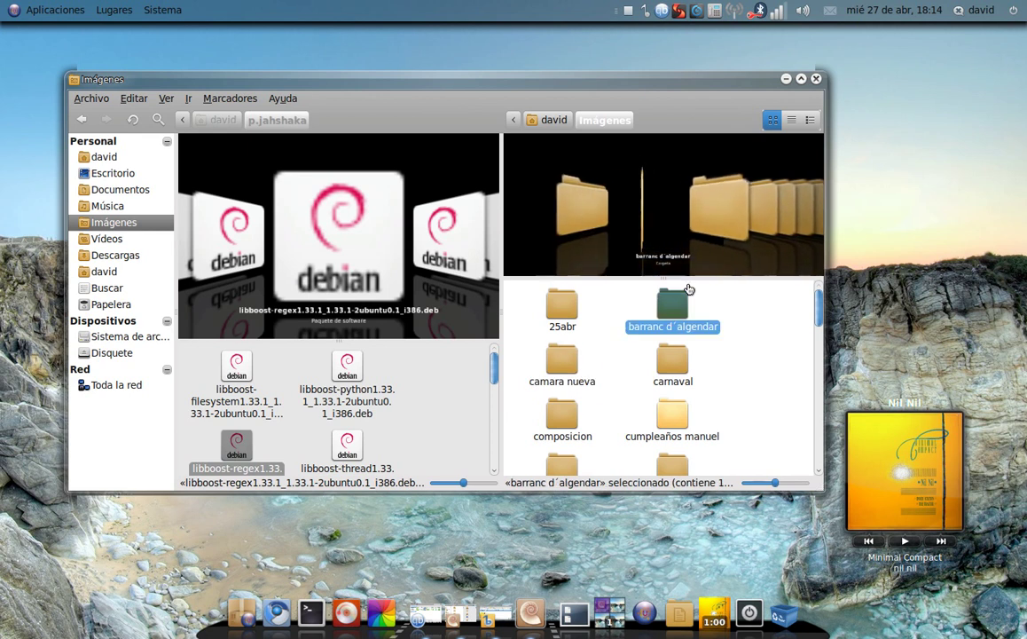
{"action": "key", "text": "Left"}
{"action": "key", "text": "Return"}
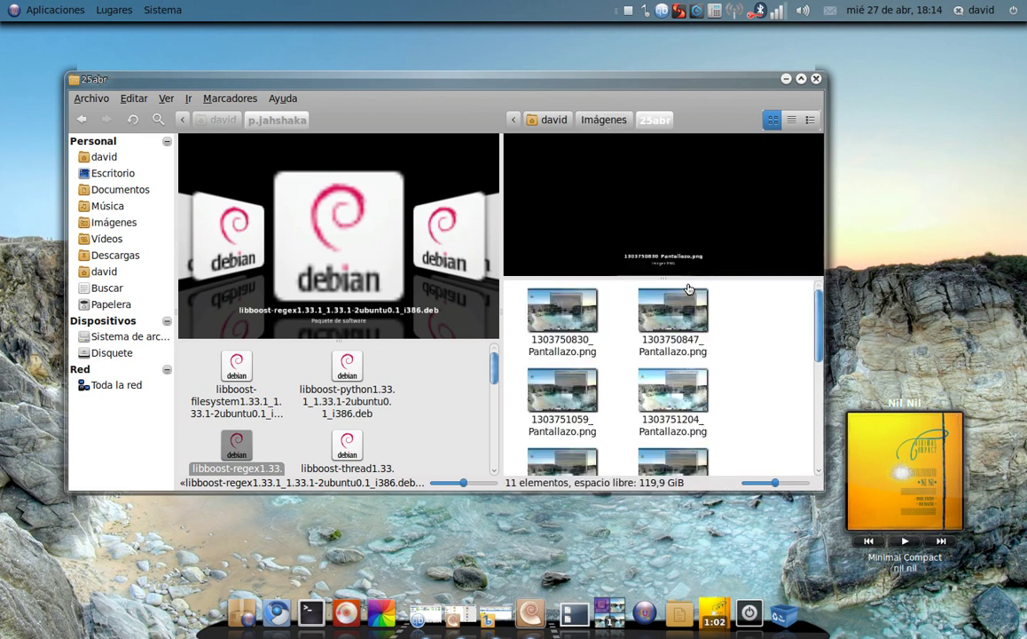
{"action": "key", "text": "Down"}
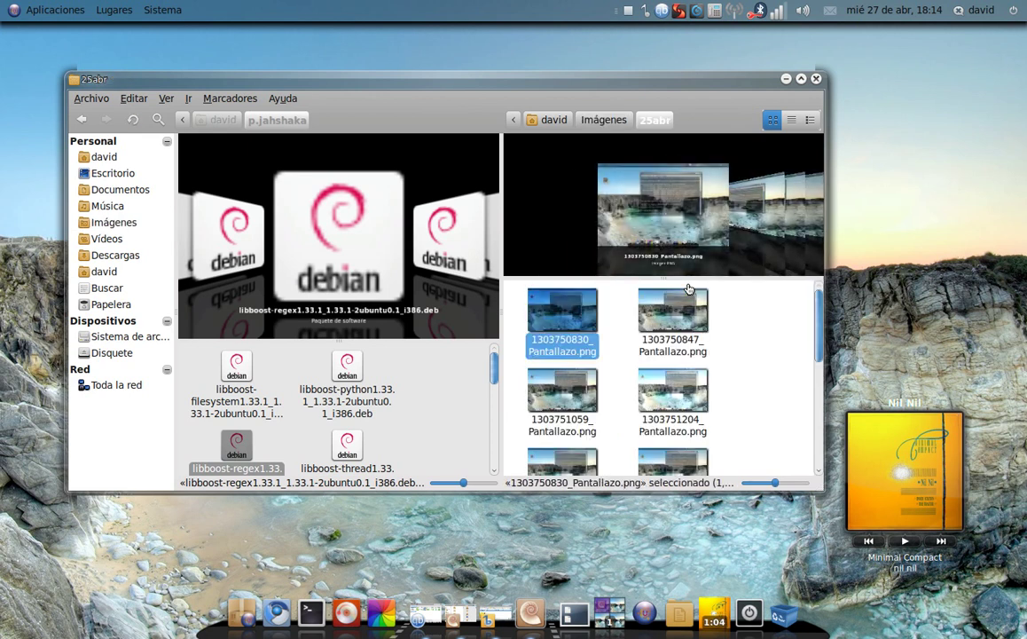
{"action": "key", "text": "Down"}
{"action": "key", "text": "Down"}
{"action": "key", "text": "Down"}
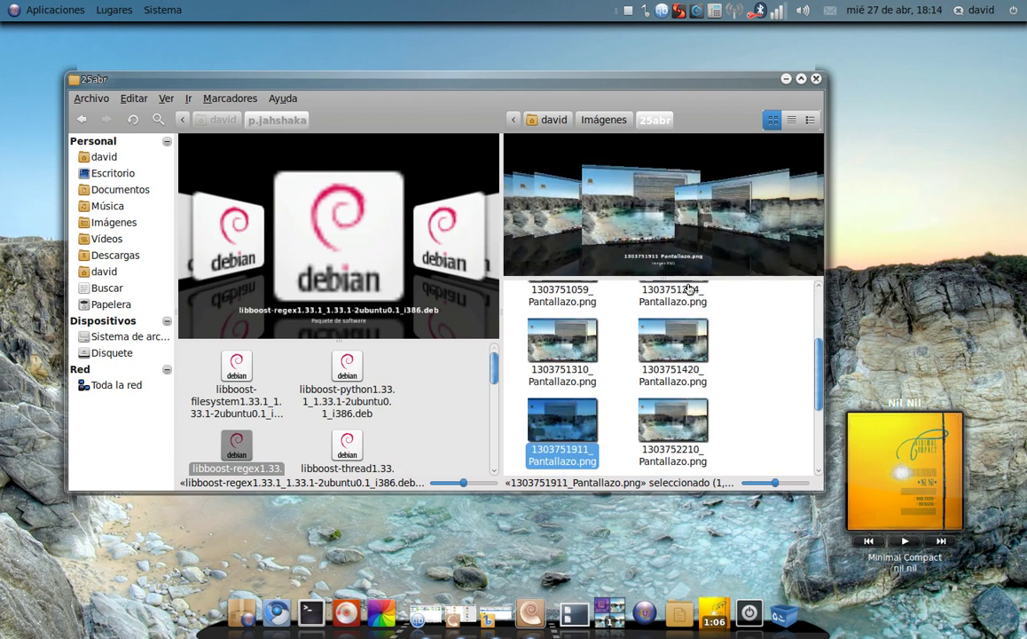
{"action": "key", "text": "BackSpace"}
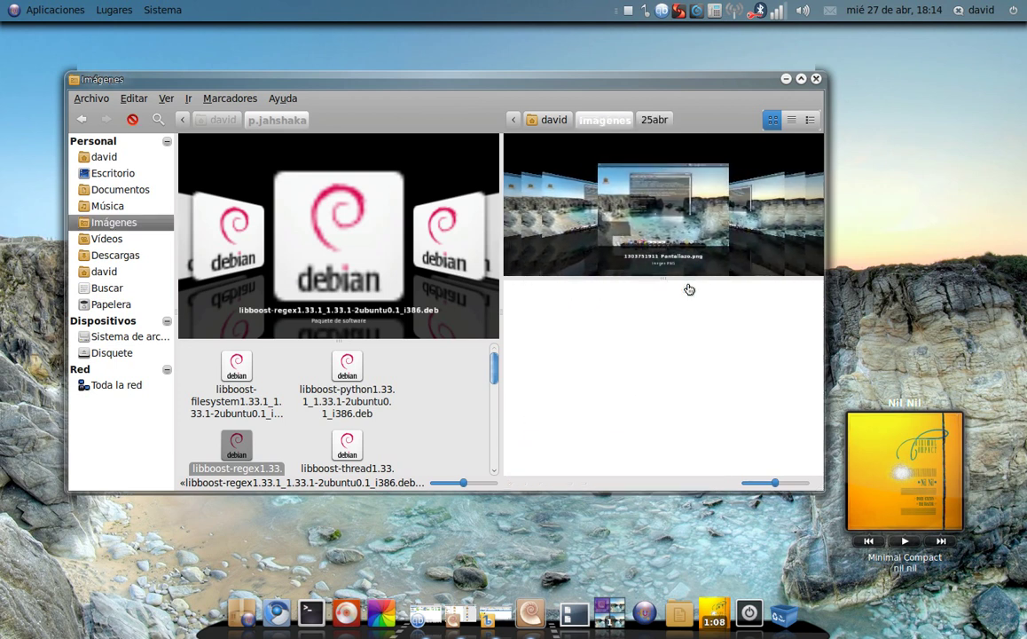
{"action": "key", "text": "BackSpace"}
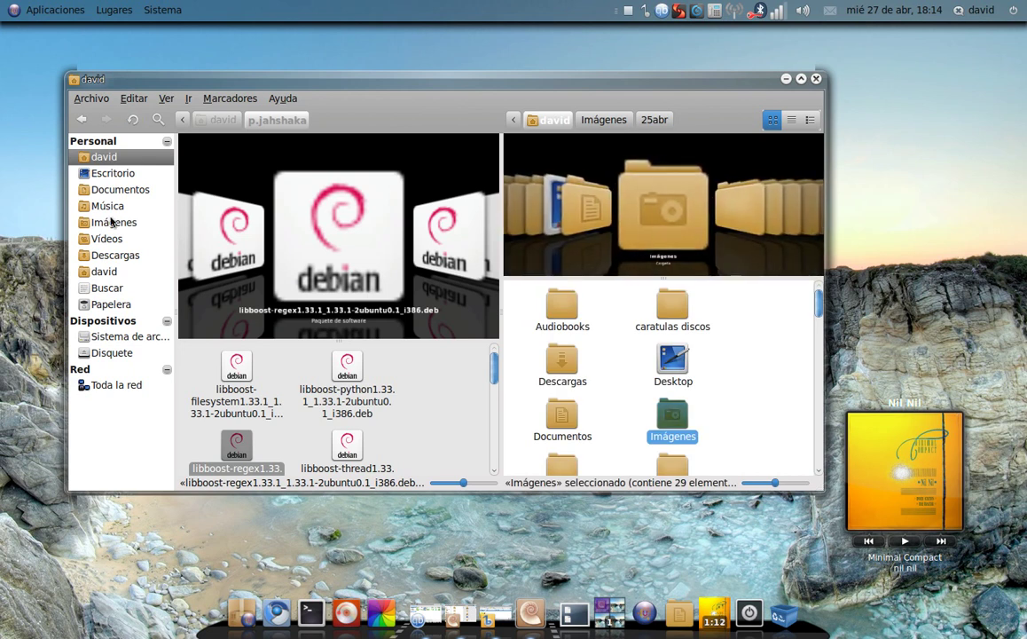
Launch Jahshaka from the sound and video applications and minimize the file manager window.
{"action": "left_click", "coordinate": [55, 13]}
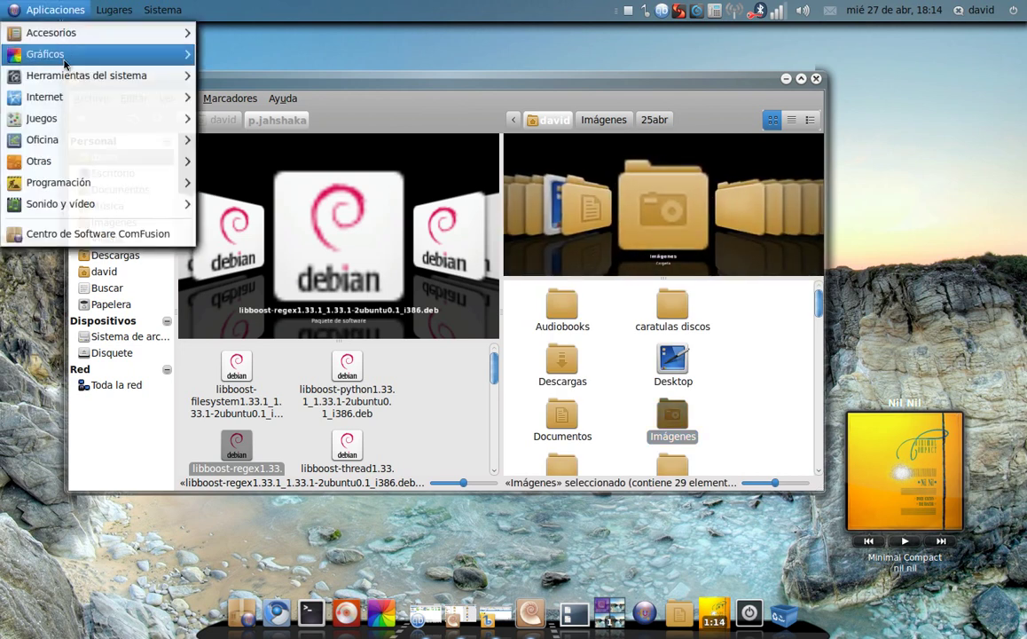
{"action": "mouse_move", "coordinate": [80, 203]}
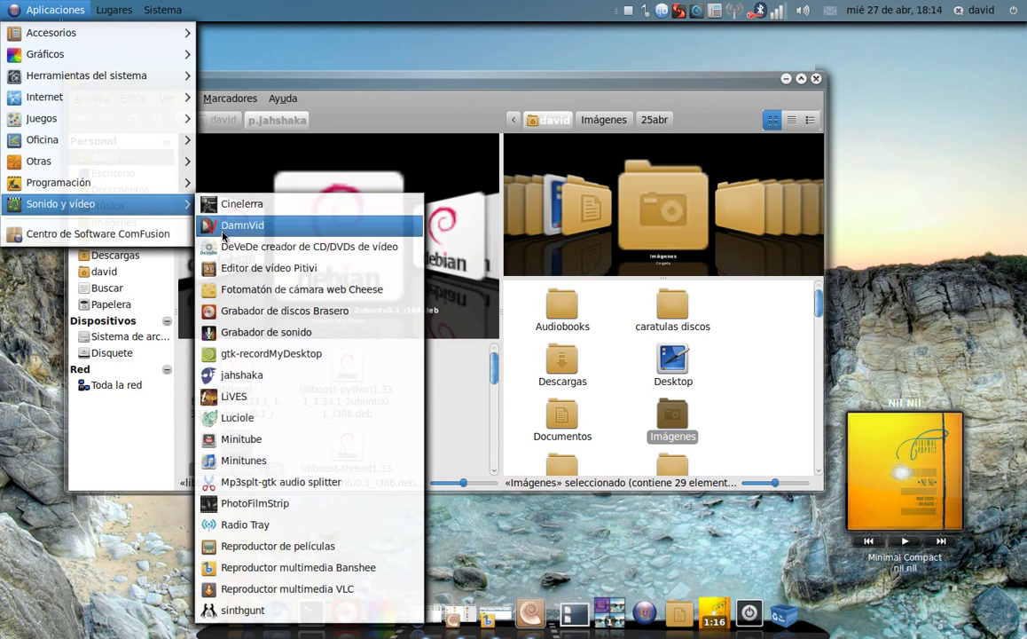
{"action": "left_click", "coordinate": [225, 374]}
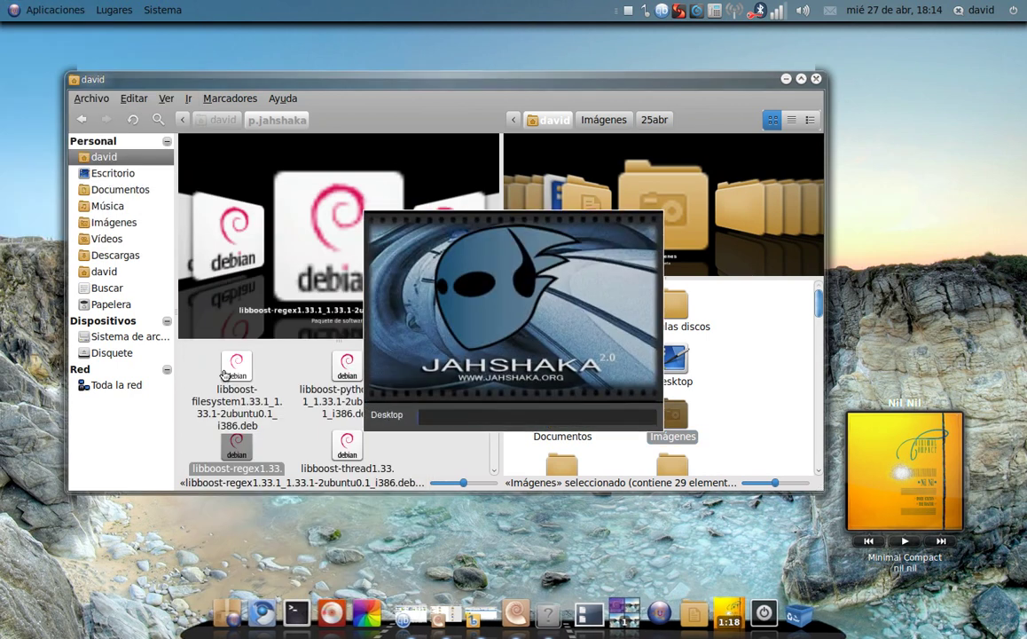
{"action": "left_click", "coordinate": [787, 80]}
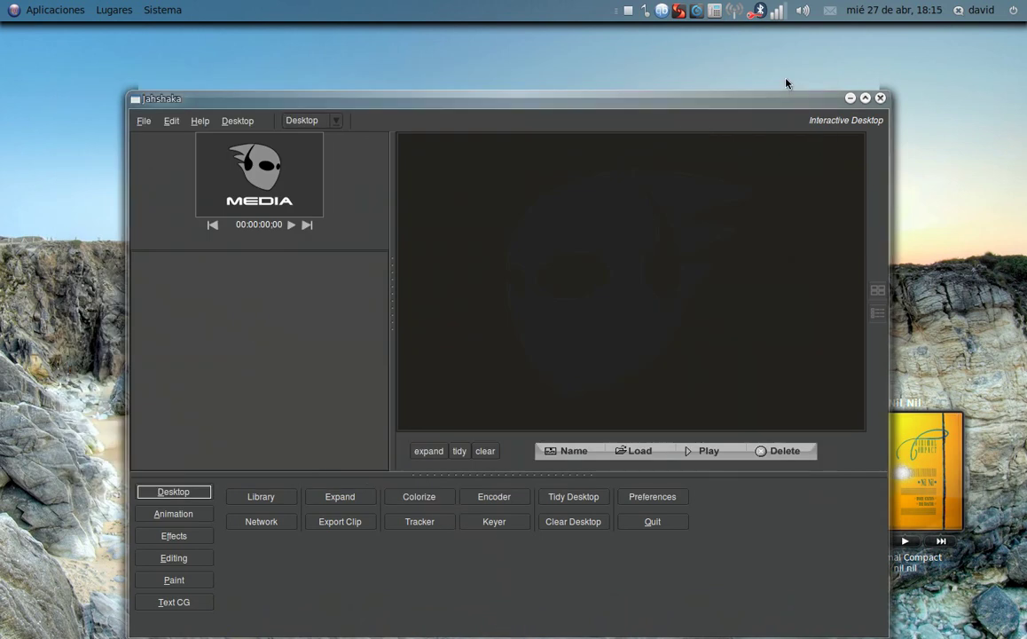
Restore the minimized file manager, switch between both windows, and bring Jahshaka to the front from the window overview.
{"action": "mouse_move", "coordinate": [498, 618]}
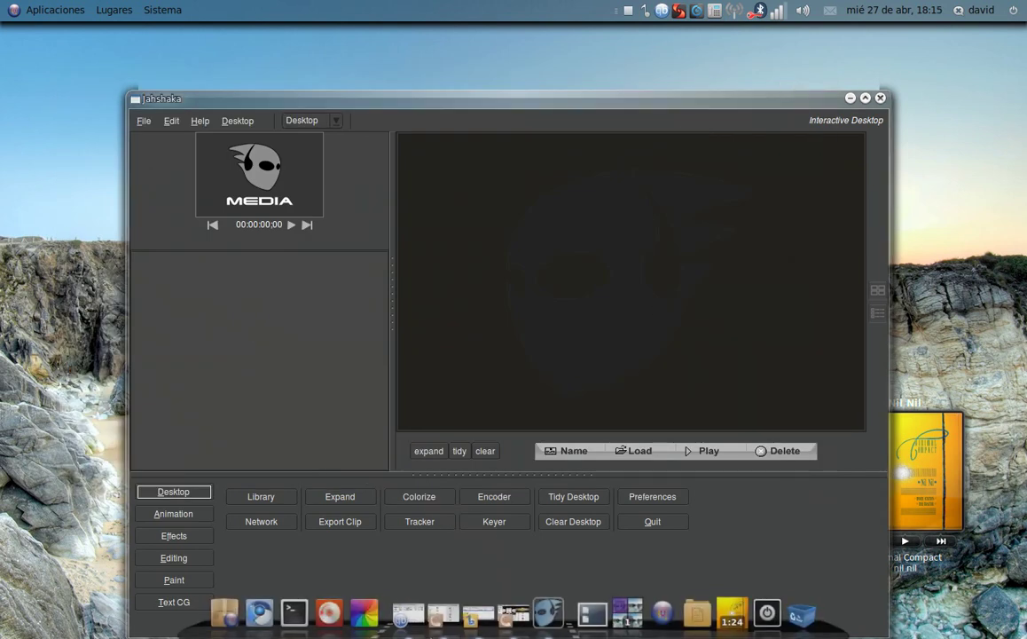
{"action": "left_click", "coordinate": [511, 614]}
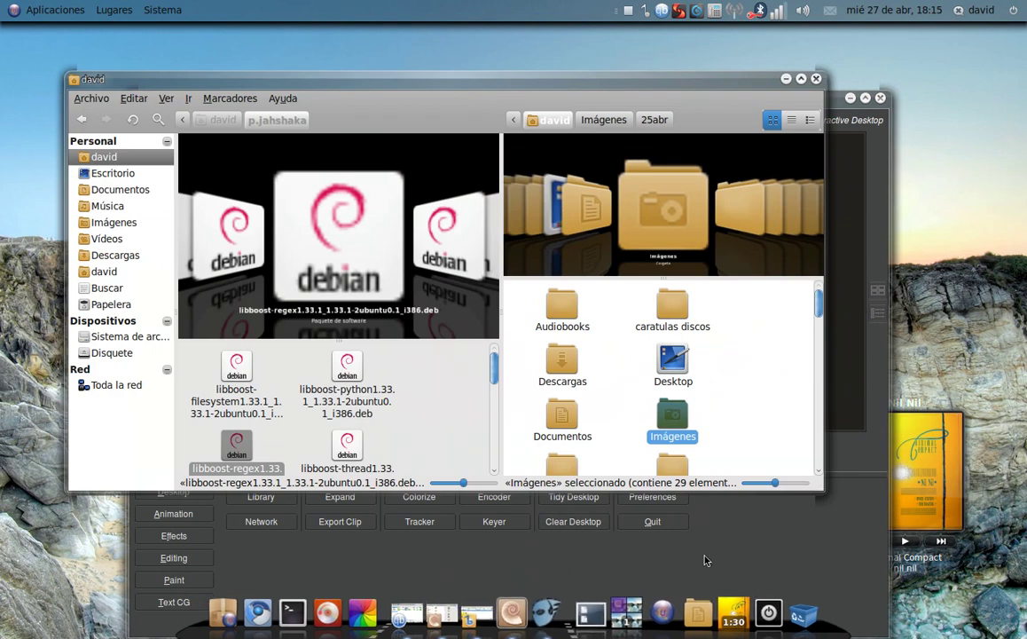
{"action": "left_click", "coordinate": [745, 556]}
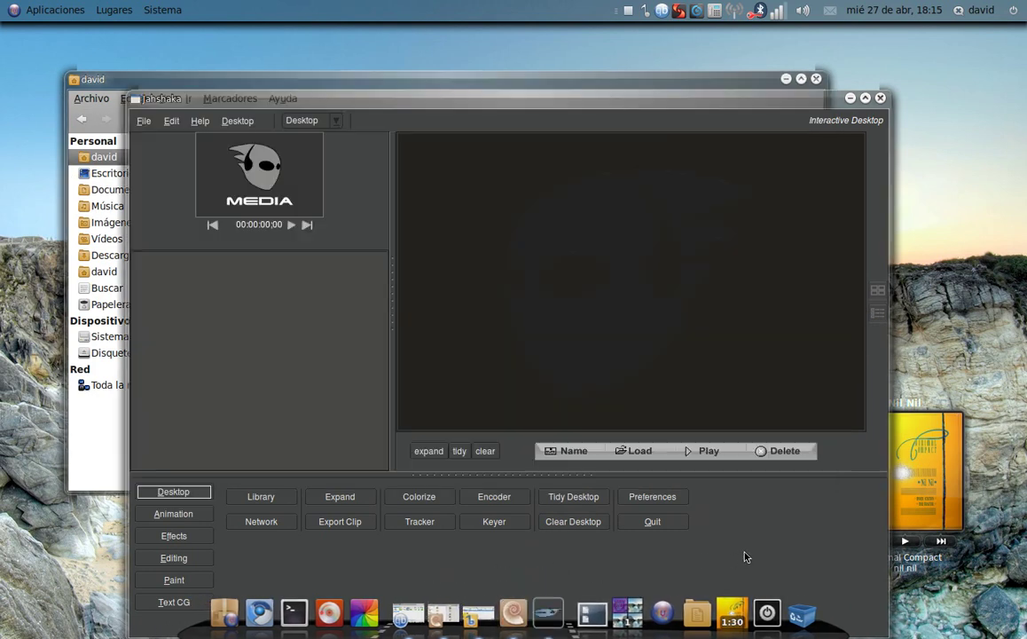
{"action": "left_click", "coordinate": [70, 431]}
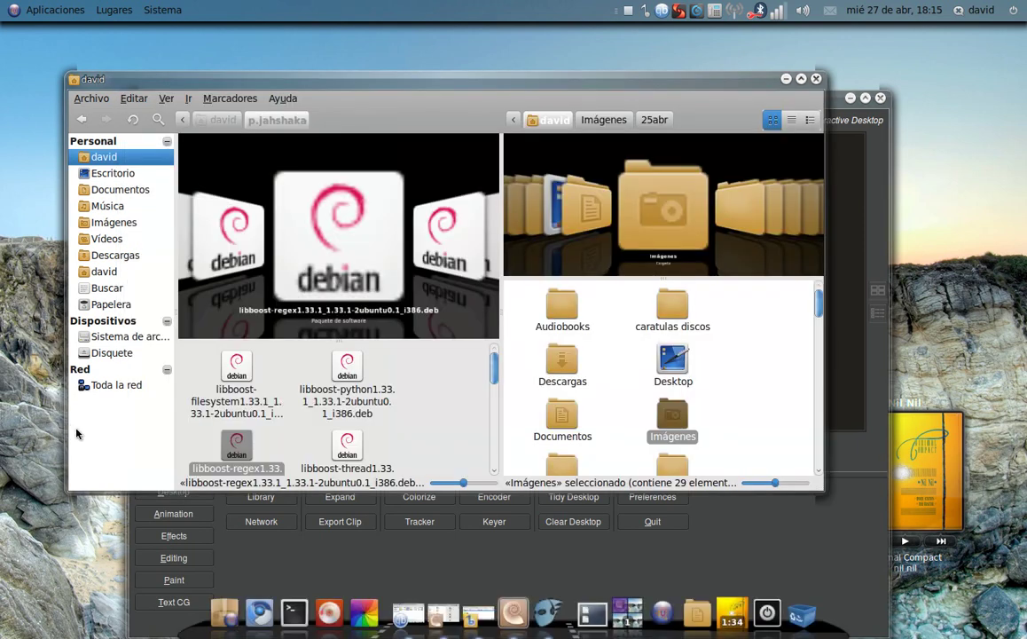
{"action": "mouse_move", "coordinate": [2, 4]}
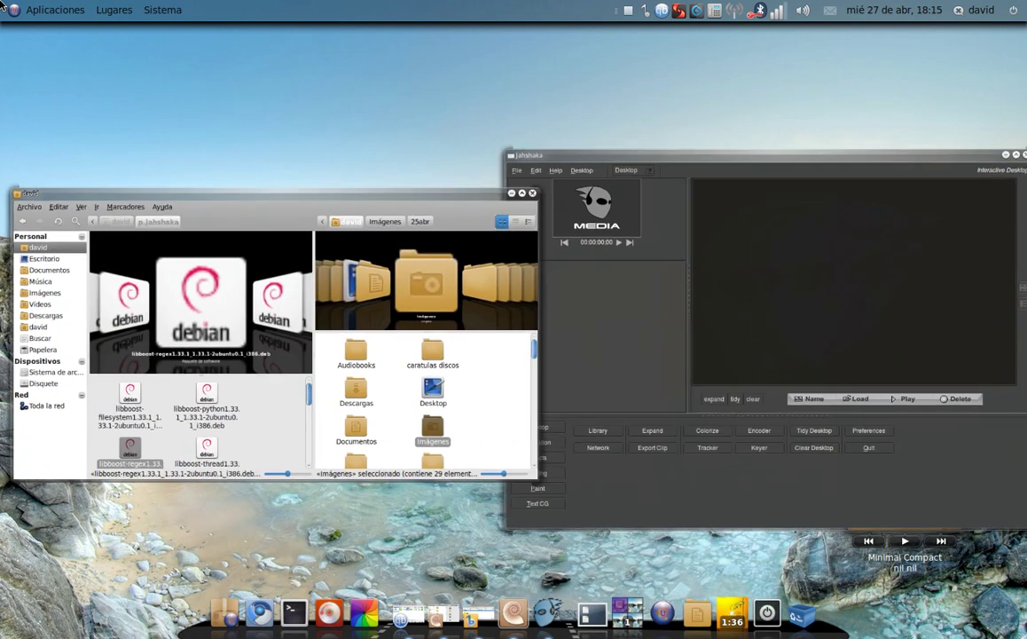
{"action": "left_click", "coordinate": [600, 305]}
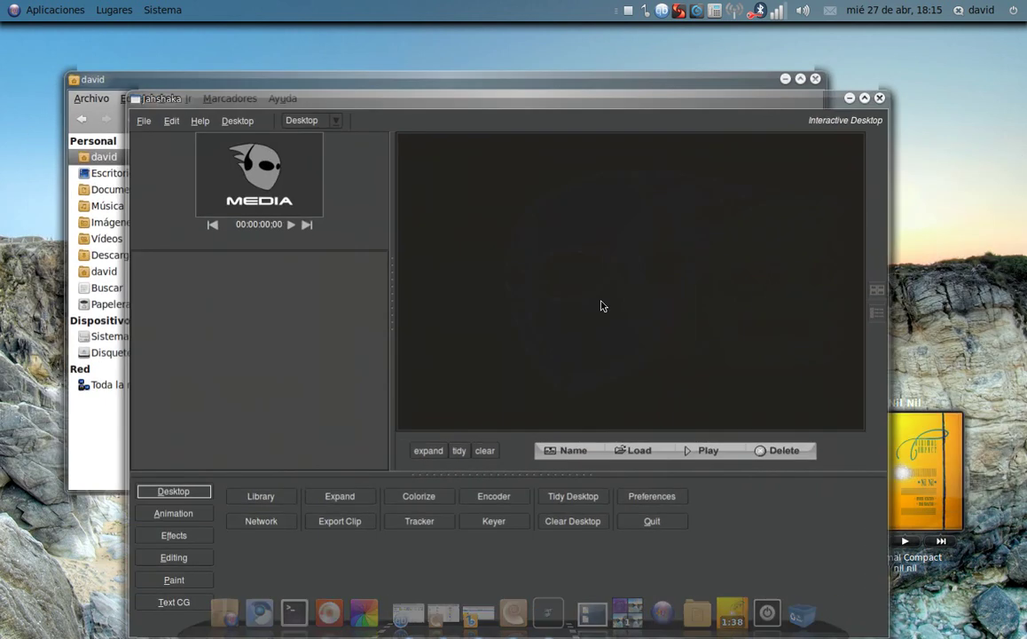
{"action": "right_click", "coordinate": [574, 234]}
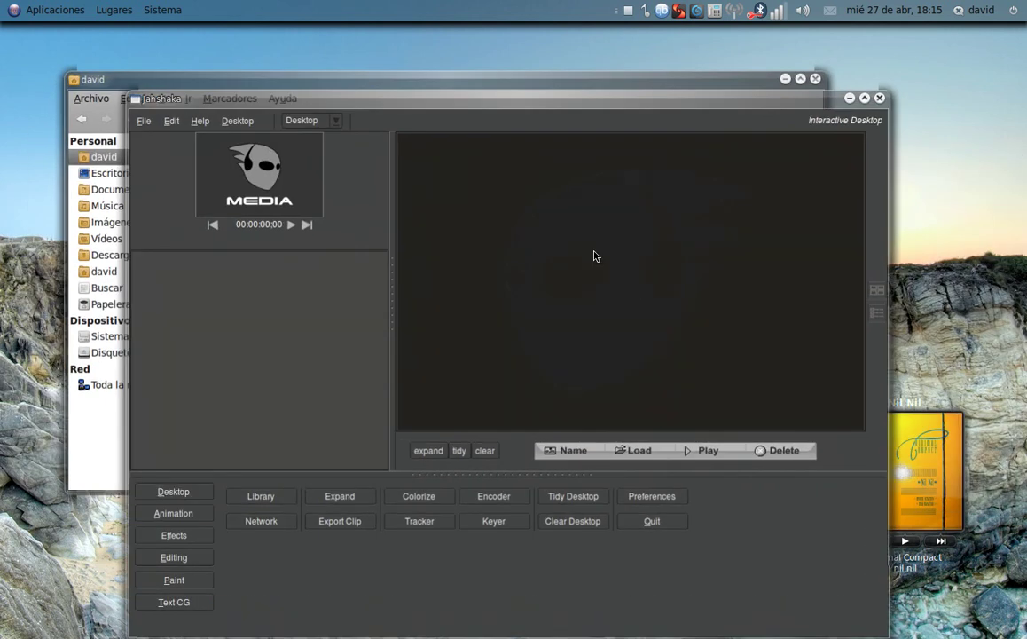
{"action": "left_click", "coordinate": [595, 254]}
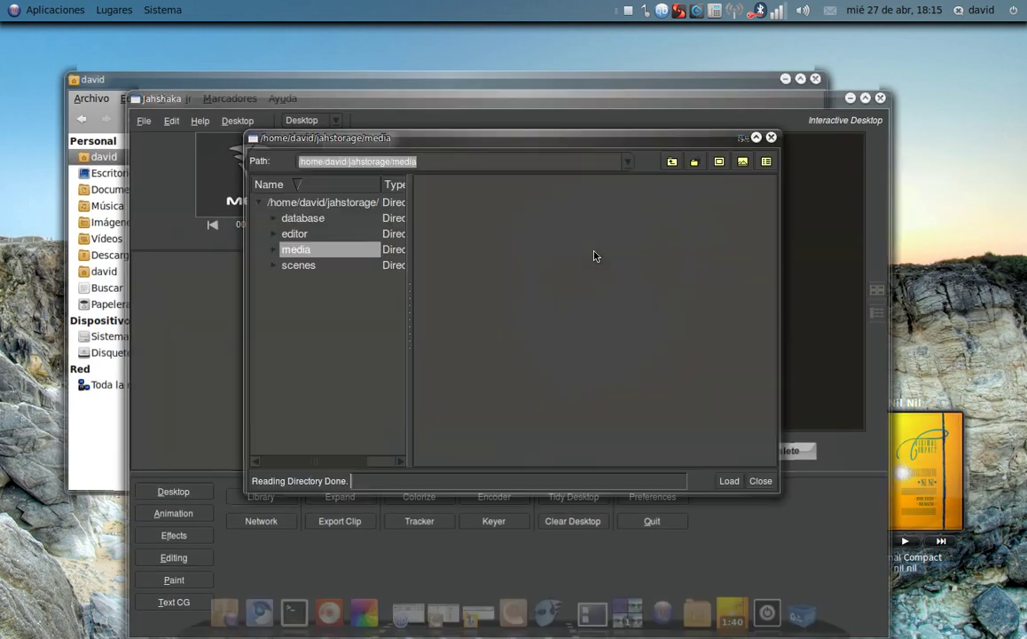
{"action": "left_click", "coordinate": [672, 162]}
{"action": "left_click", "coordinate": [671, 161]}
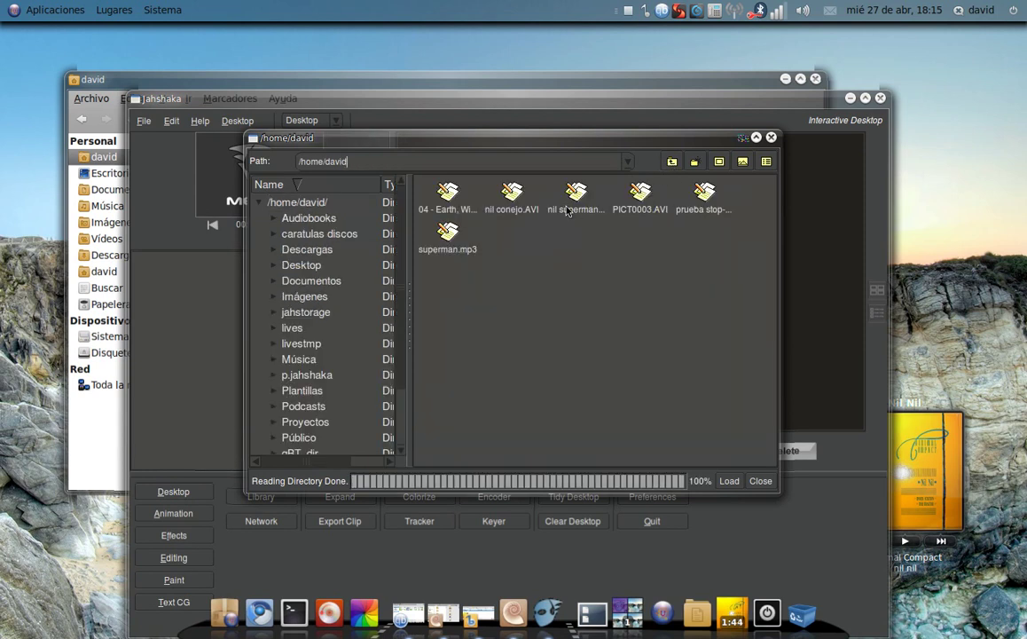
Group the nil superman and nil conejo.AVI icons near superman.mp3 in the file view and load all three files together.
{"action": "left_click_drag", "start_coordinate": [585, 198], "coordinate": [548, 227]}
{"action": "left_click_drag", "start_coordinate": [512, 194], "coordinate": [615, 247]}
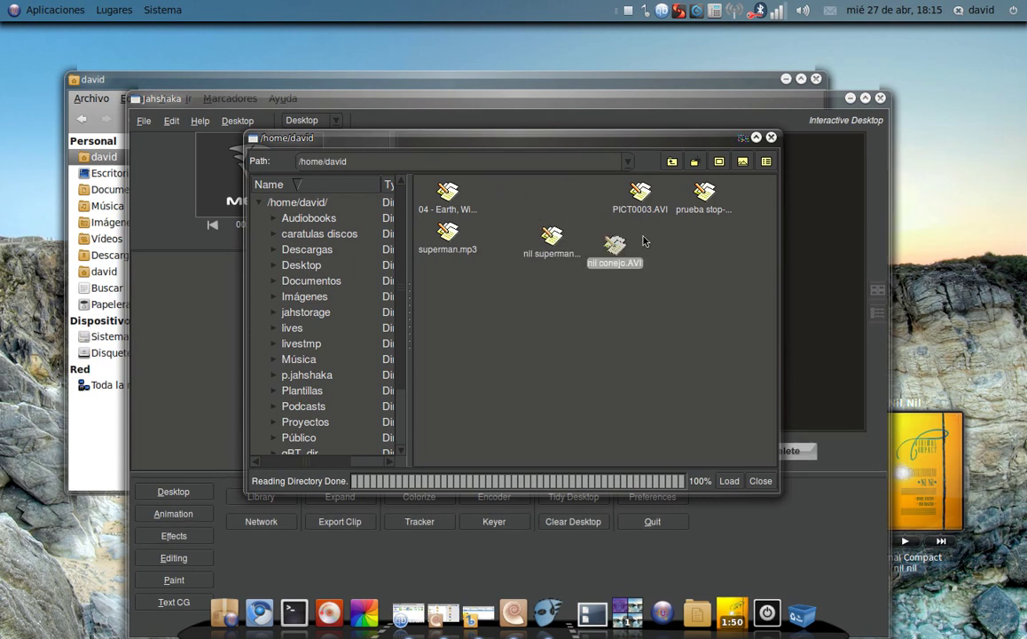
{"action": "left_click_drag", "start_coordinate": [583, 212], "coordinate": [404, 227]}
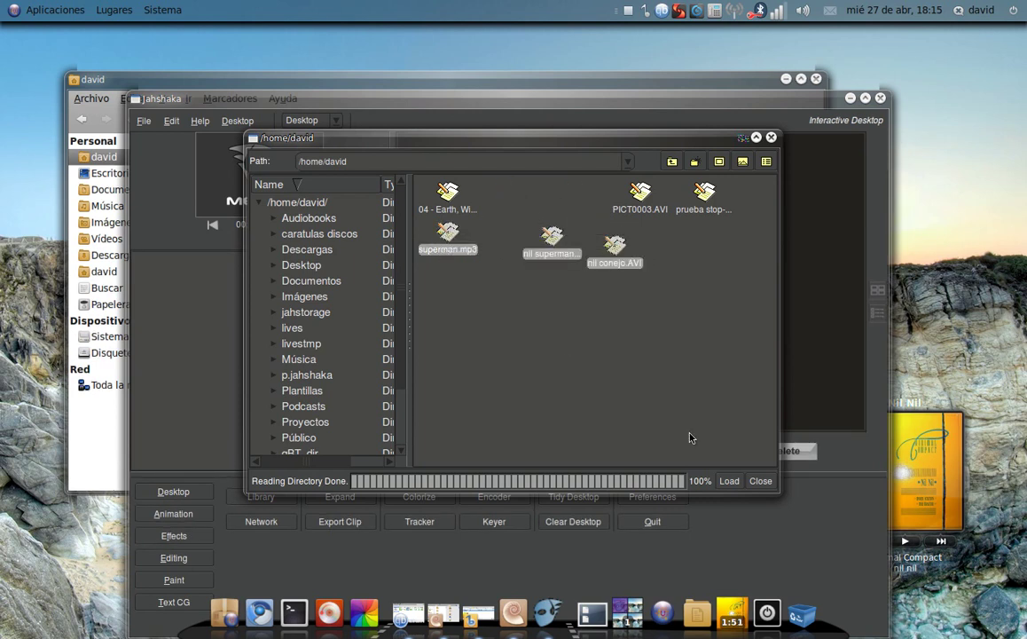
{"action": "left_click", "coordinate": [728, 480]}
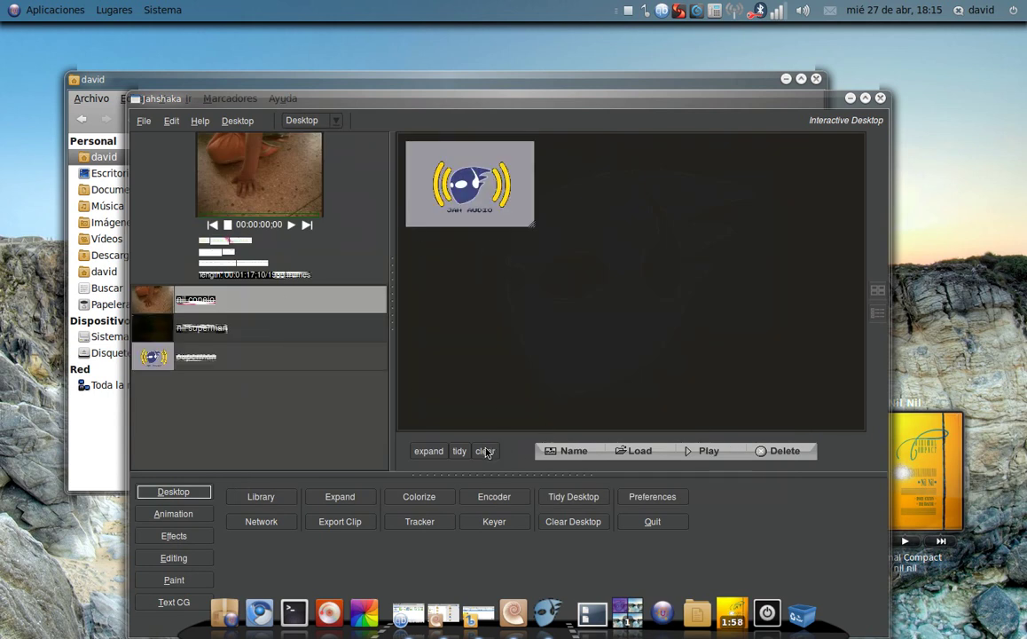
Tidy the clips on the desktop, confirming the rearrangement, and move the nil superman clip below the other two.
{"action": "left_click", "coordinate": [463, 452]}
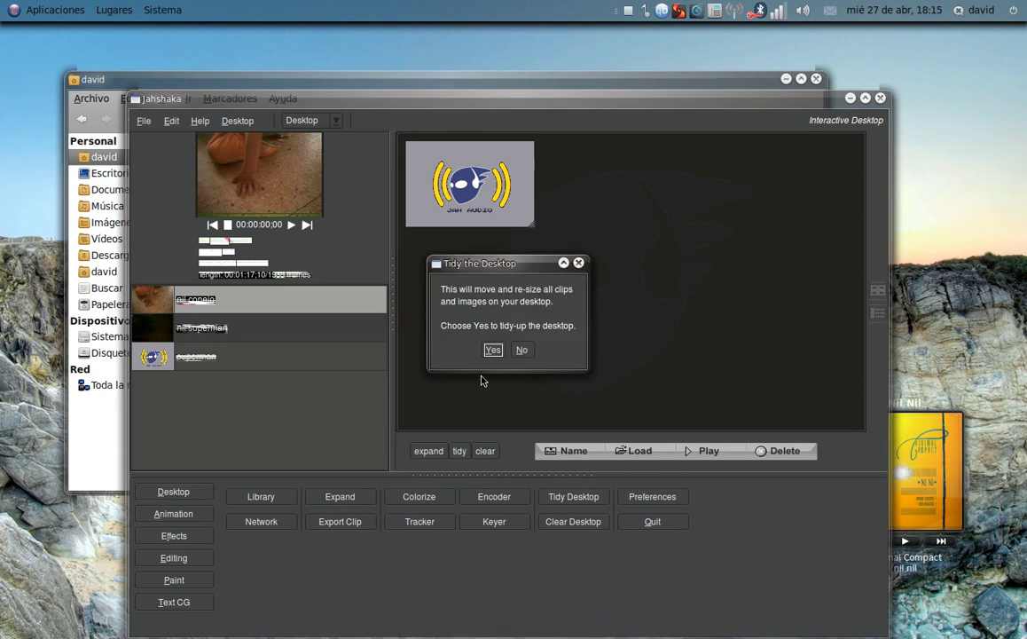
{"action": "left_click", "coordinate": [489, 349]}
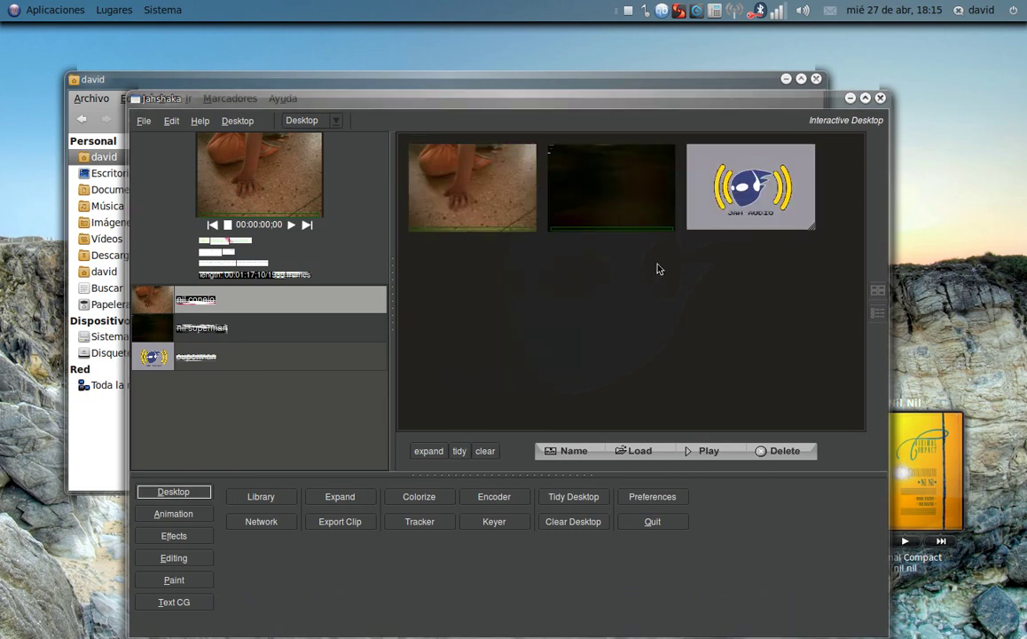
{"action": "left_click_drag", "start_coordinate": [634, 220], "coordinate": [601, 332]}
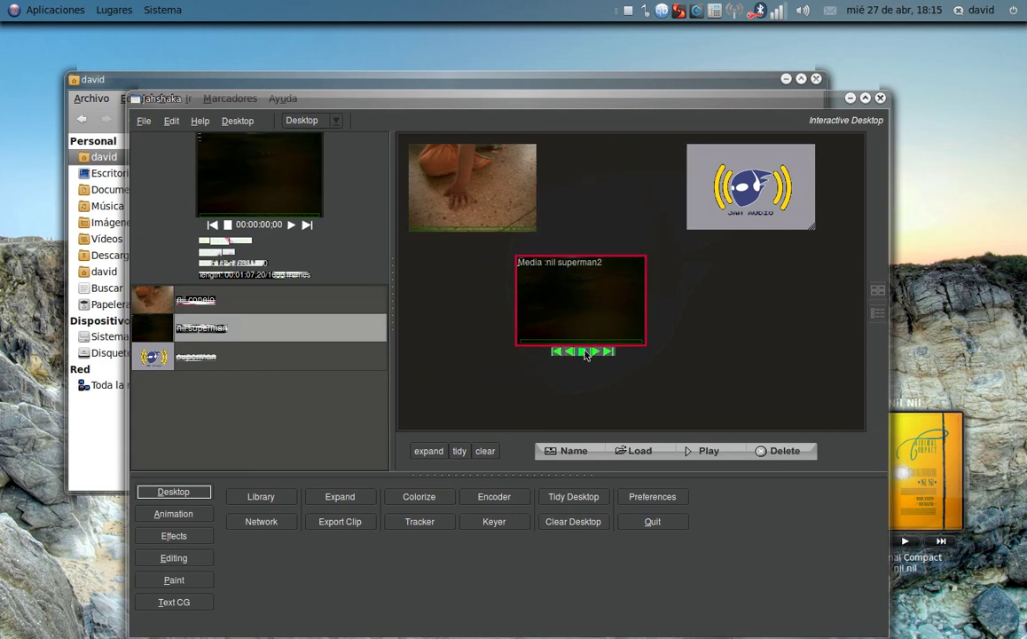
Play the nil superman clip on the desktop, advance through its expanded frame strip, and collapse it again.
{"action": "left_click", "coordinate": [585, 352]}
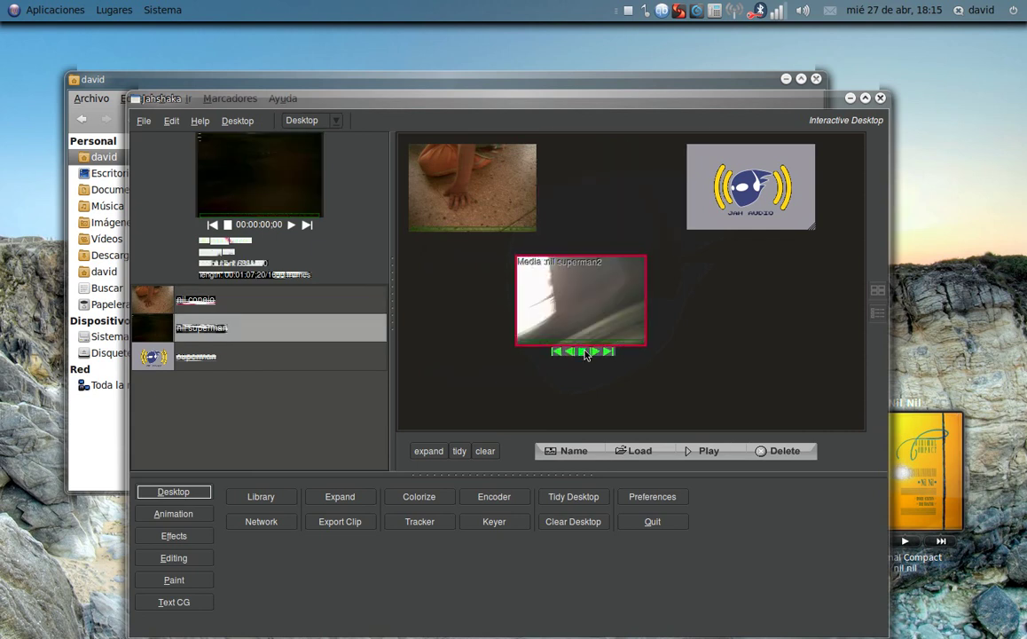
{"action": "left_click", "coordinate": [434, 452]}
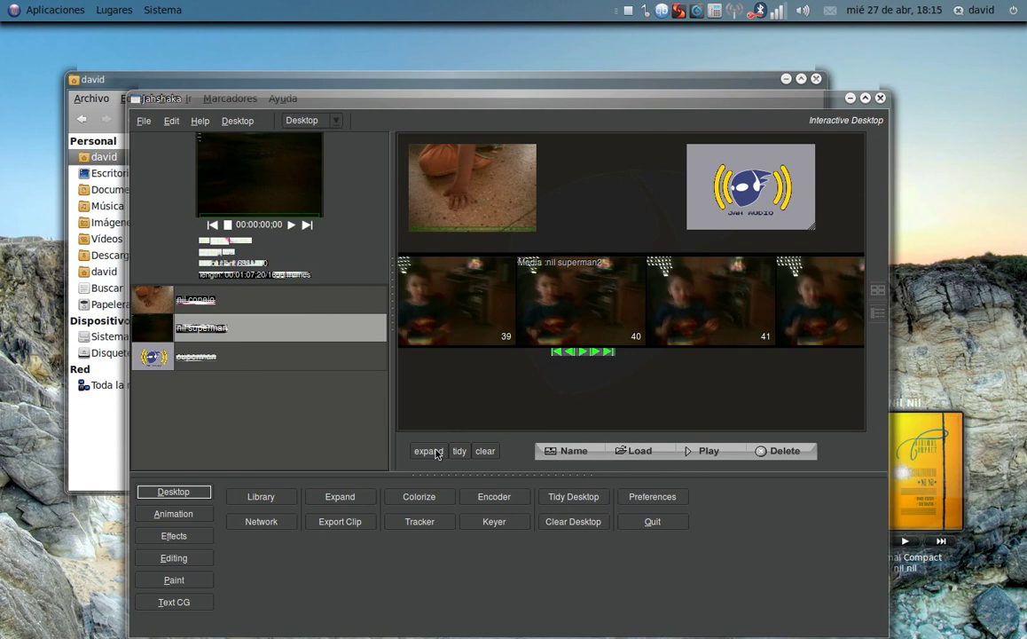
{"action": "left_click", "coordinate": [595, 353]}
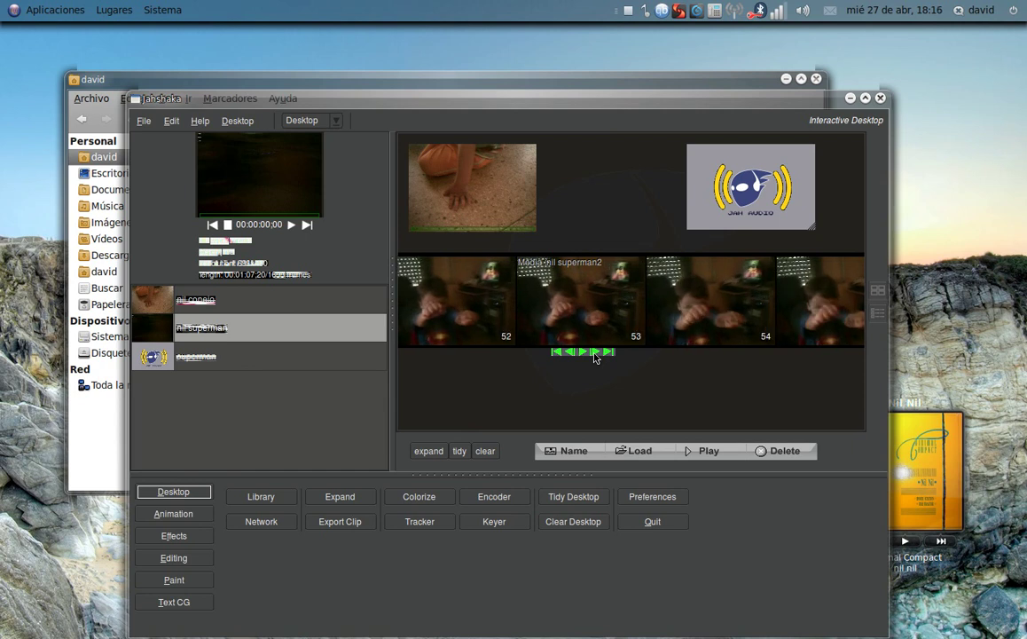
{"action": "left_click", "coordinate": [431, 453]}
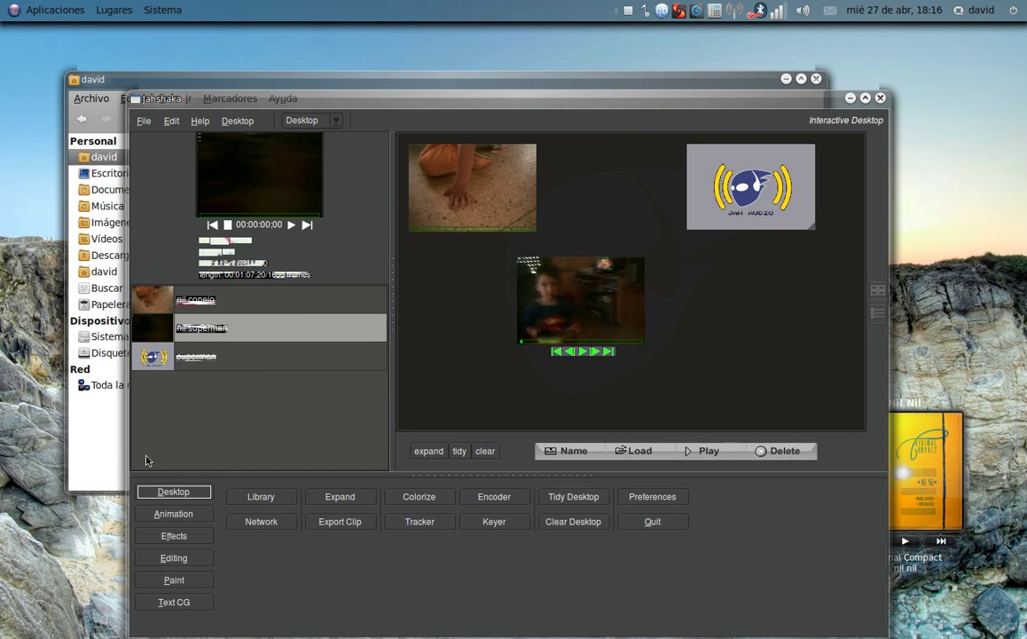
Switch to the Editing module and add tracks T2 and T3 to the project.
{"action": "left_click", "coordinate": [175, 558]}
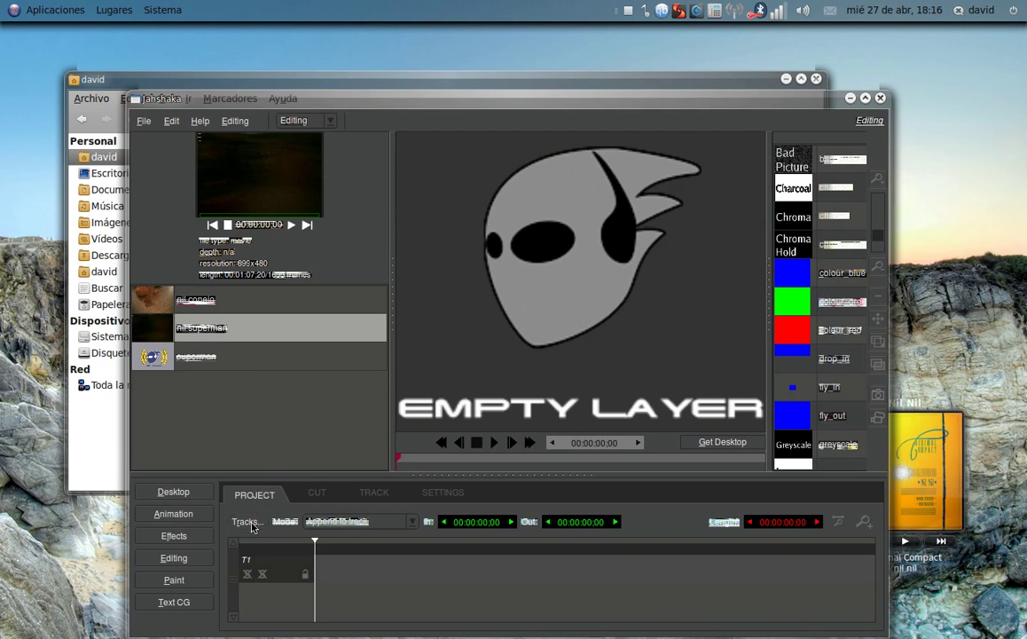
{"action": "left_click", "coordinate": [253, 523]}
{"action": "left_click", "coordinate": [260, 538]}
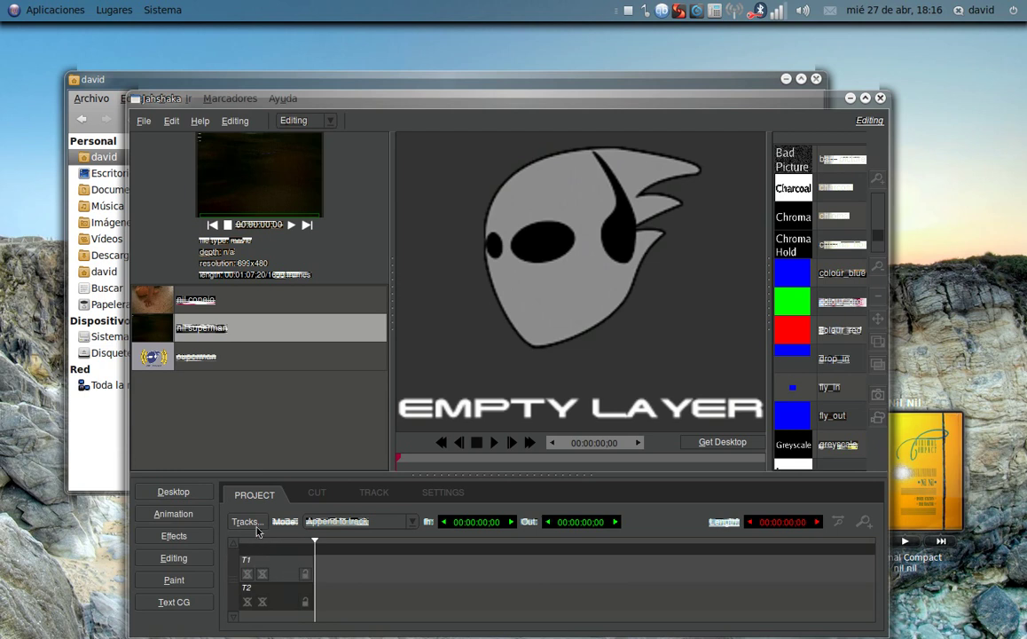
{"action": "left_click", "coordinate": [254, 527]}
{"action": "left_click", "coordinate": [270, 543]}
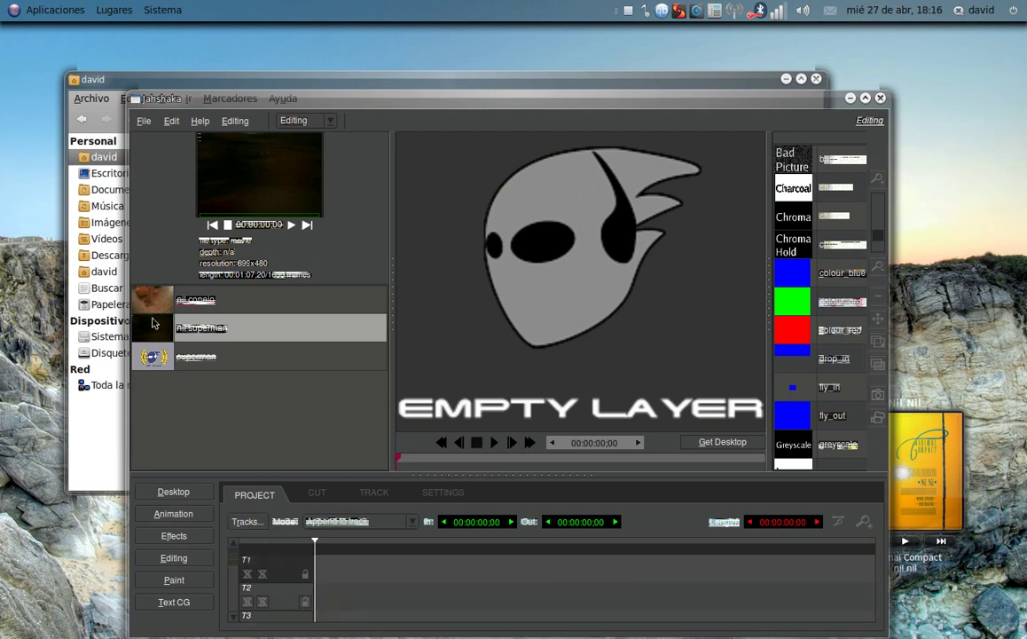
Place nil superman at the start of track T1 and nil conejo on T2, overlapping the end of the first clip.
{"action": "left_click_drag", "start_coordinate": [153, 324], "coordinate": [337, 568]}
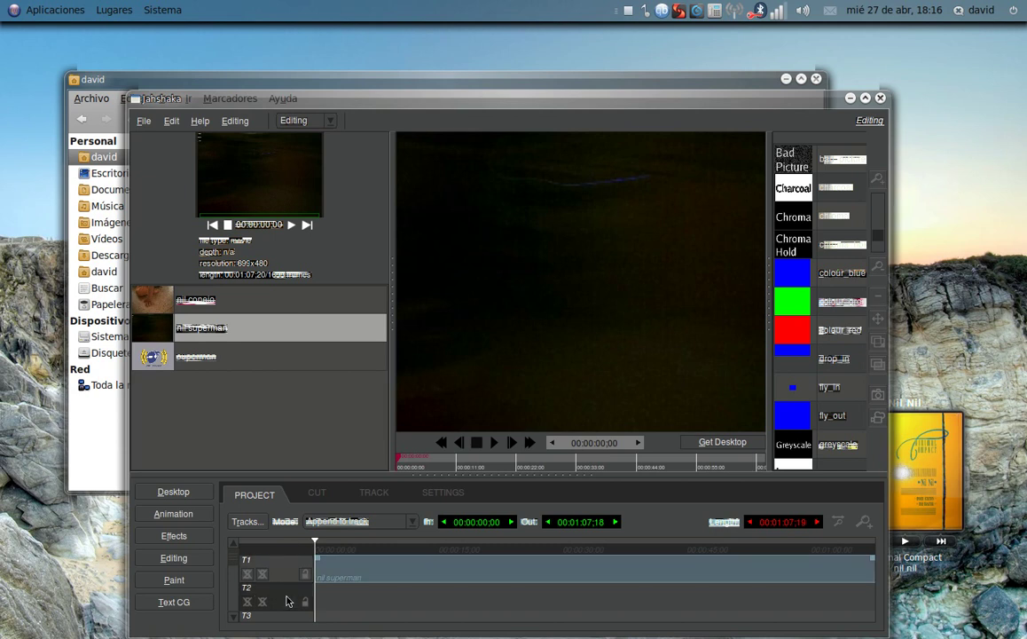
{"action": "left_click_drag", "start_coordinate": [165, 302], "coordinate": [811, 607]}
{"action": "left_click_drag", "start_coordinate": [670, 606], "coordinate": [652, 605]}
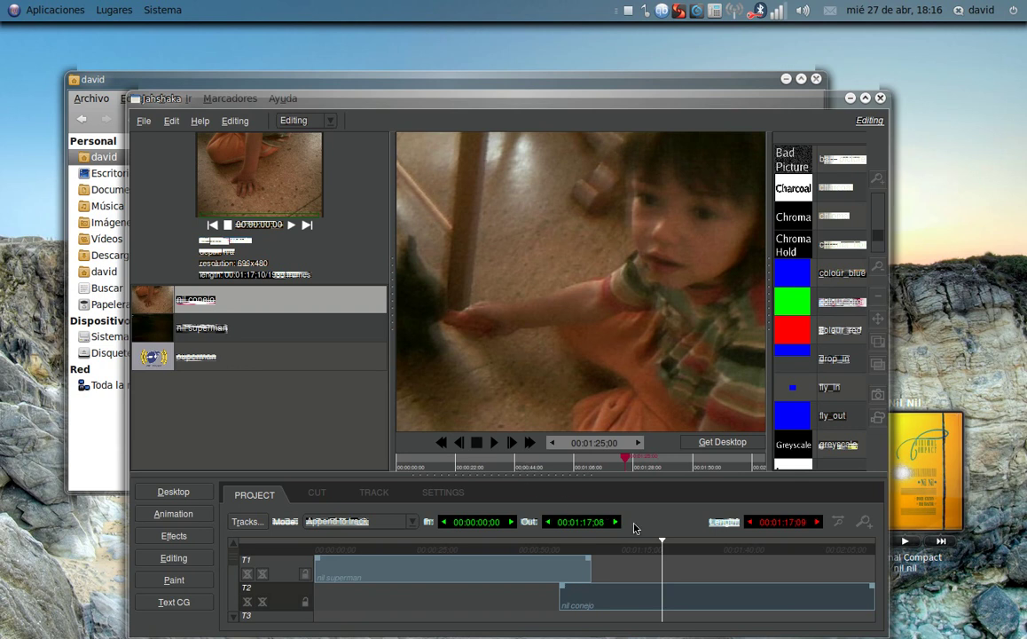
Split the nil superman clip on T1 at 00:00:13;19.
{"action": "left_click_drag", "start_coordinate": [661, 543], "coordinate": [359, 543]}
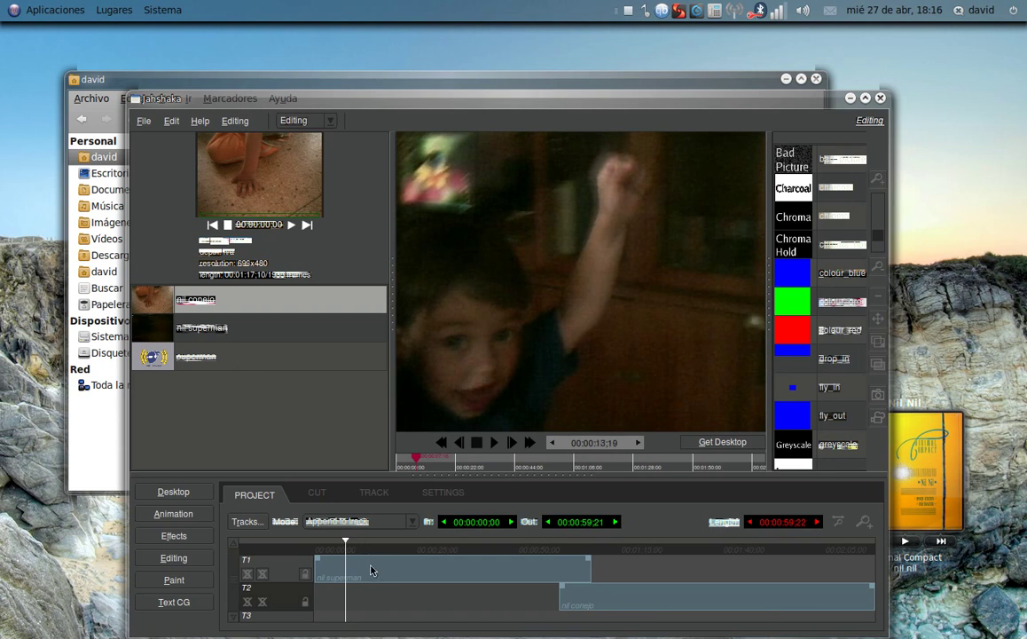
{"action": "left_click", "coordinate": [371, 571]}
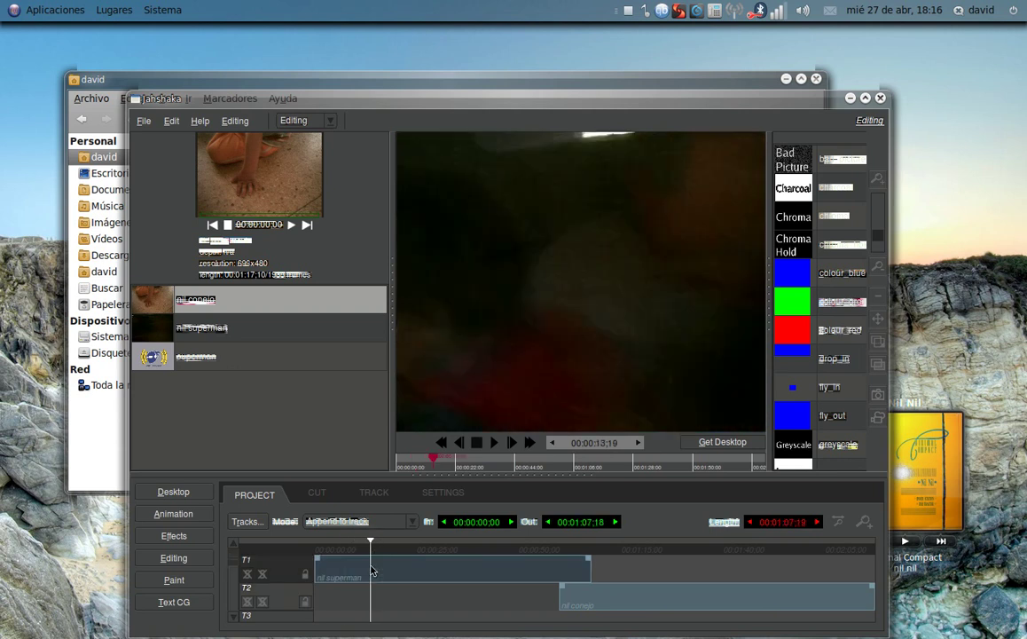
{"action": "key", "text": "i"}
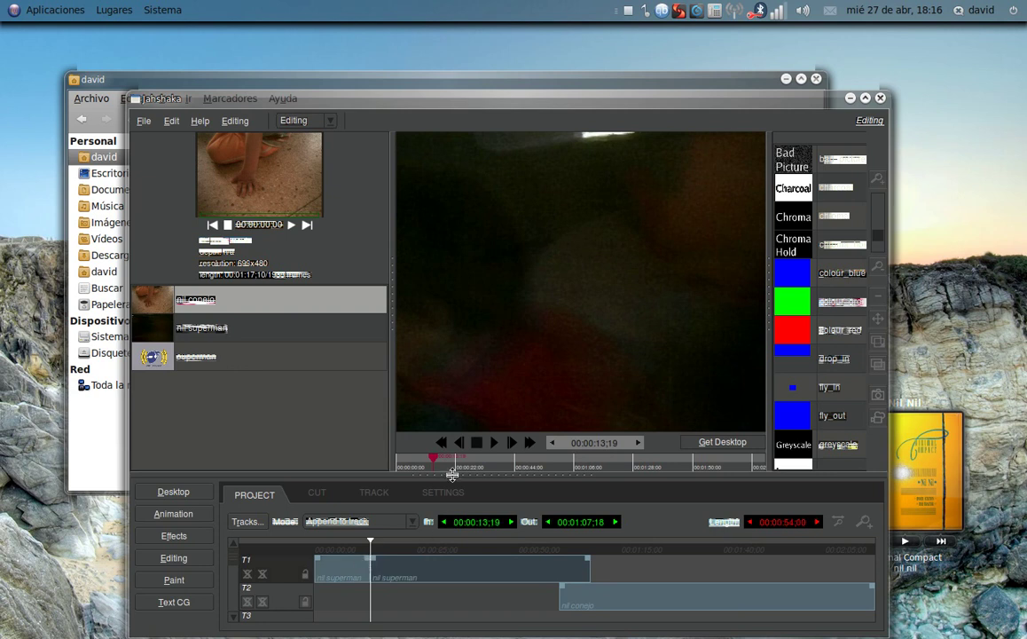
Apply the sepia effect to the first nil superman section, previewing it at 00:00:10;14.
{"action": "left_click_drag", "start_coordinate": [436, 461], "coordinate": [424, 462]}
{"action": "scroll", "coordinate": [843, 343], "scroll_direction": "down", "scroll_amount": 3}
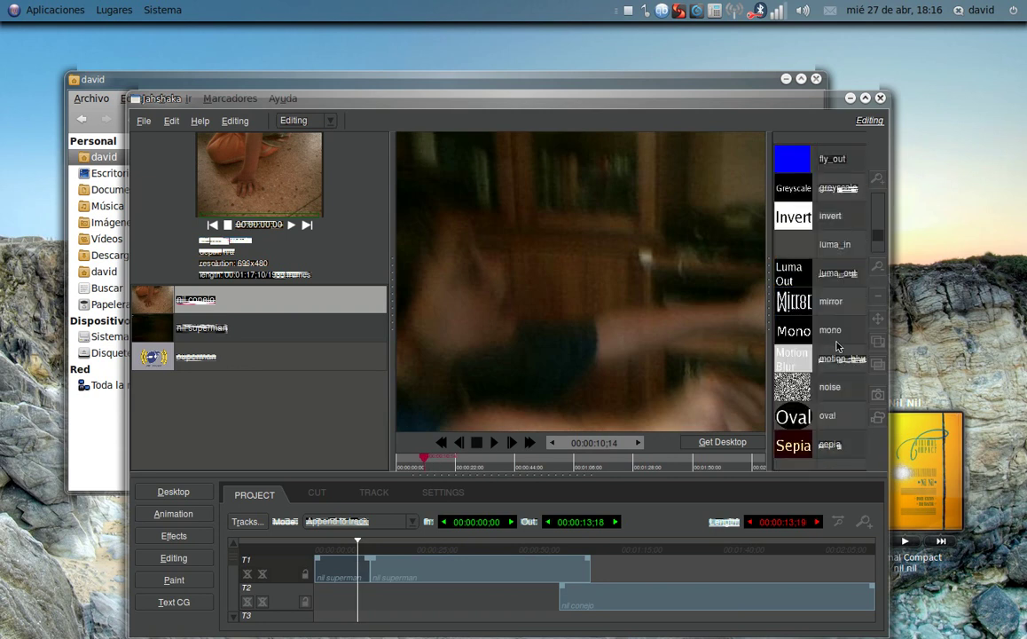
{"action": "left_click_drag", "start_coordinate": [792, 447], "coordinate": [523, 326]}
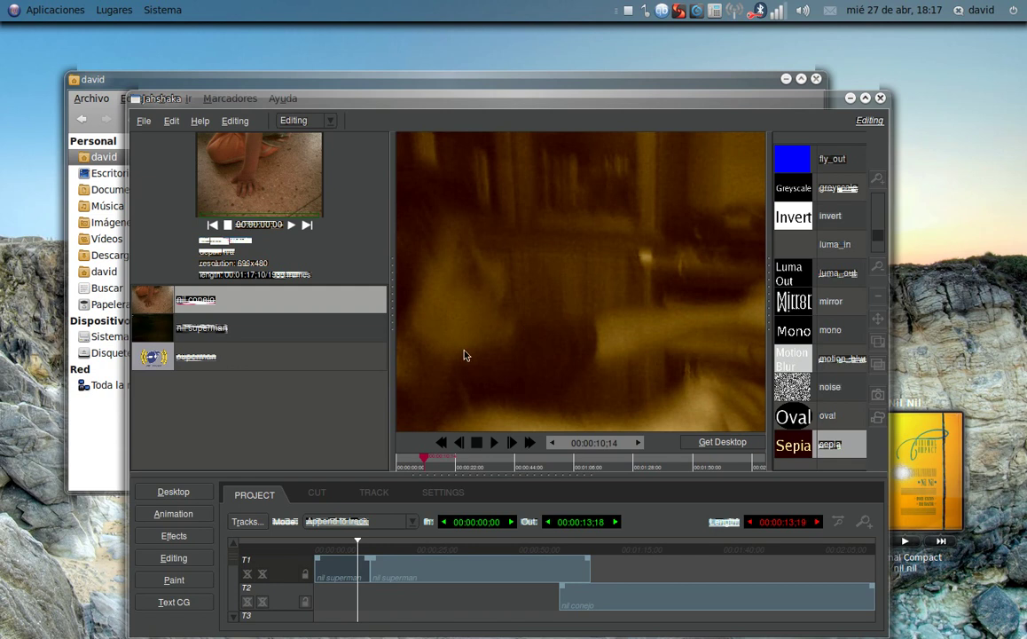
Split the remaining nil superman clip at 00:00:31;14, and apply motion_blur to the resulting middle section with a playback check.
{"action": "left_click_drag", "start_coordinate": [355, 545], "coordinate": [454, 552]}
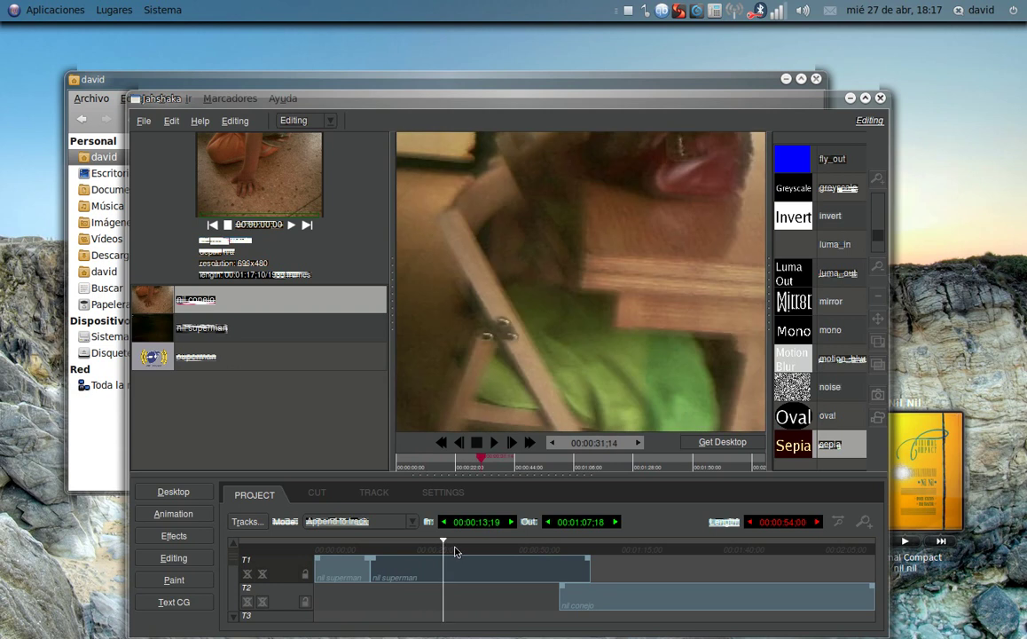
{"action": "key", "text": "s"}
{"action": "left_click_drag", "start_coordinate": [453, 551], "coordinate": [411, 544]}
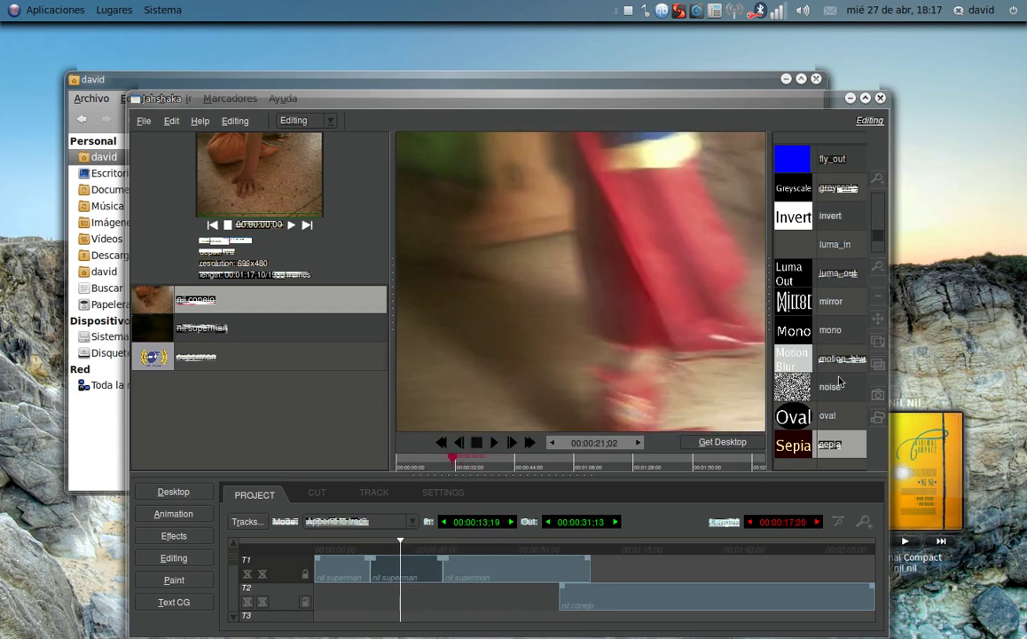
{"action": "left_click_drag", "start_coordinate": [839, 358], "coordinate": [540, 380]}
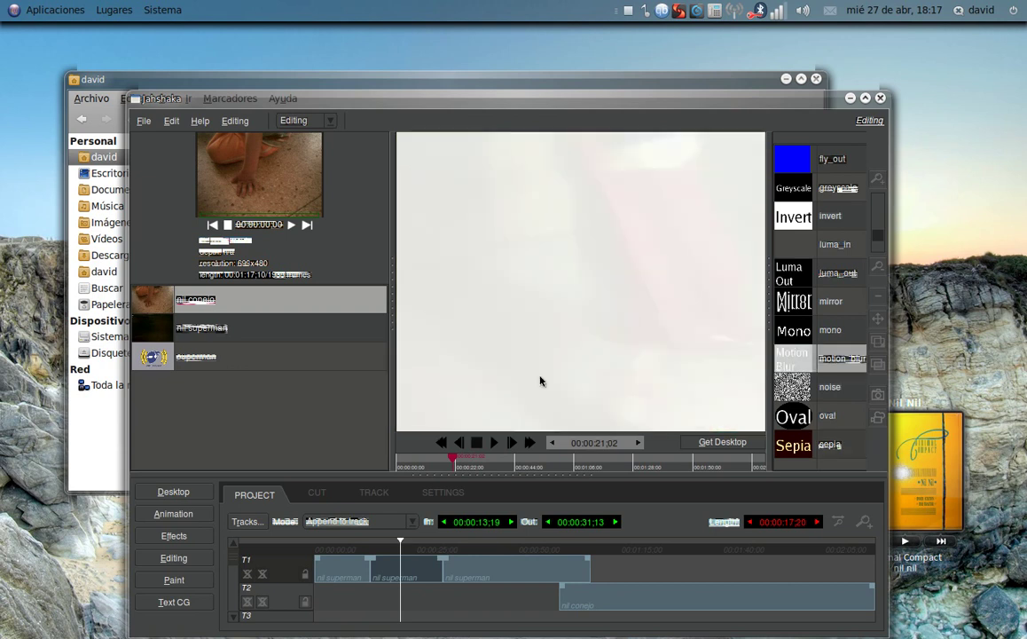
{"action": "left_click", "coordinate": [492, 446]}
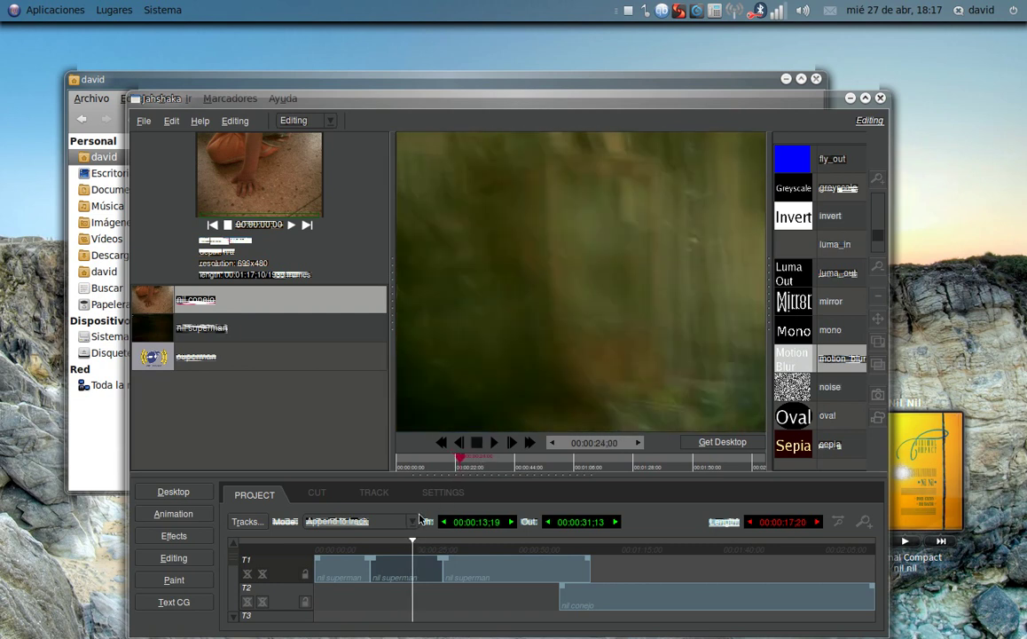
Apply the greyscale effect to the last nil superman section, with the playhead at 00:00:41;21.
{"action": "left_click_drag", "start_coordinate": [413, 543], "coordinate": [486, 553]}
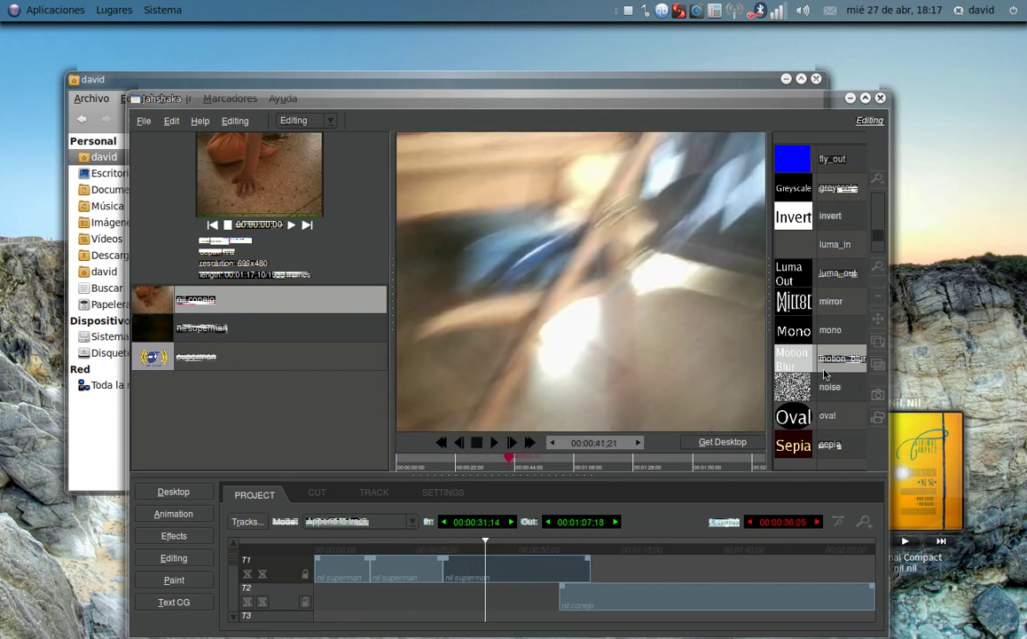
{"action": "scroll", "coordinate": [824, 374], "scroll_direction": "up", "scroll_amount": 3}
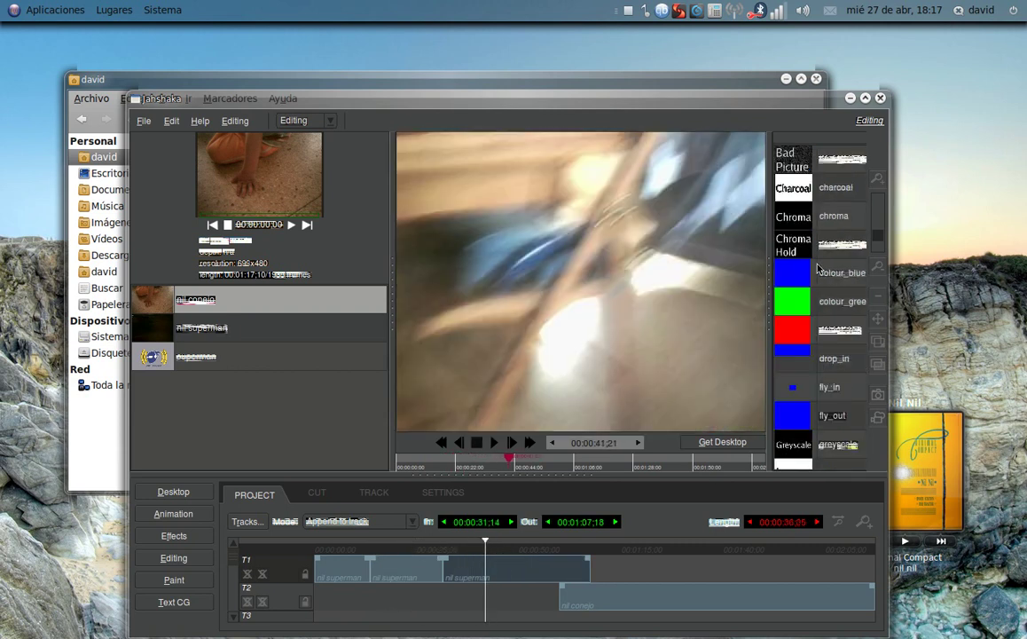
{"action": "scroll", "coordinate": [820, 283], "scroll_direction": "down", "scroll_amount": 3}
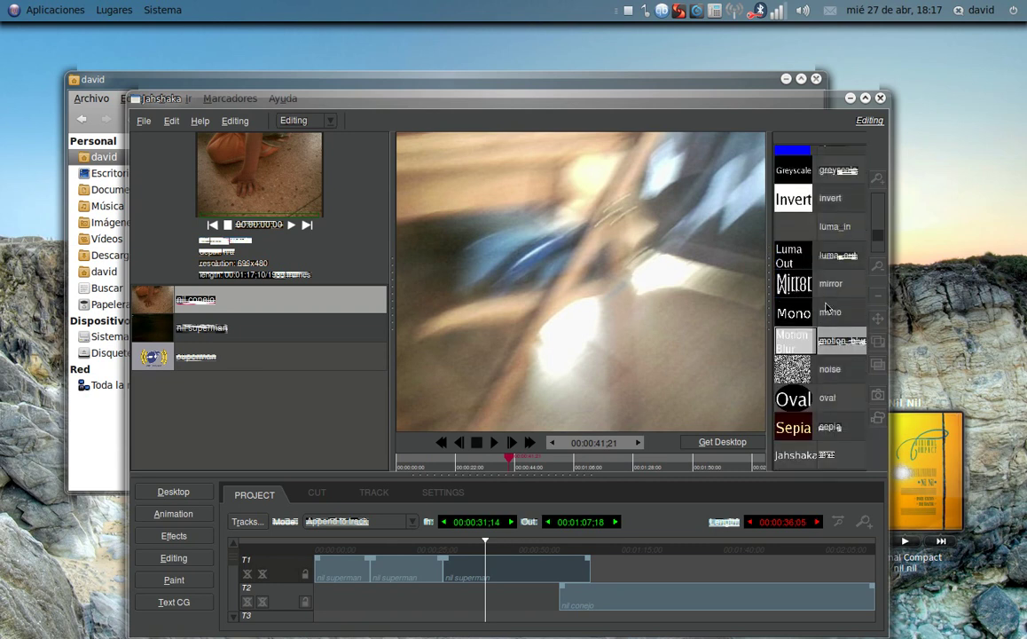
{"action": "scroll", "coordinate": [826, 336], "scroll_direction": "up", "scroll_amount": 3}
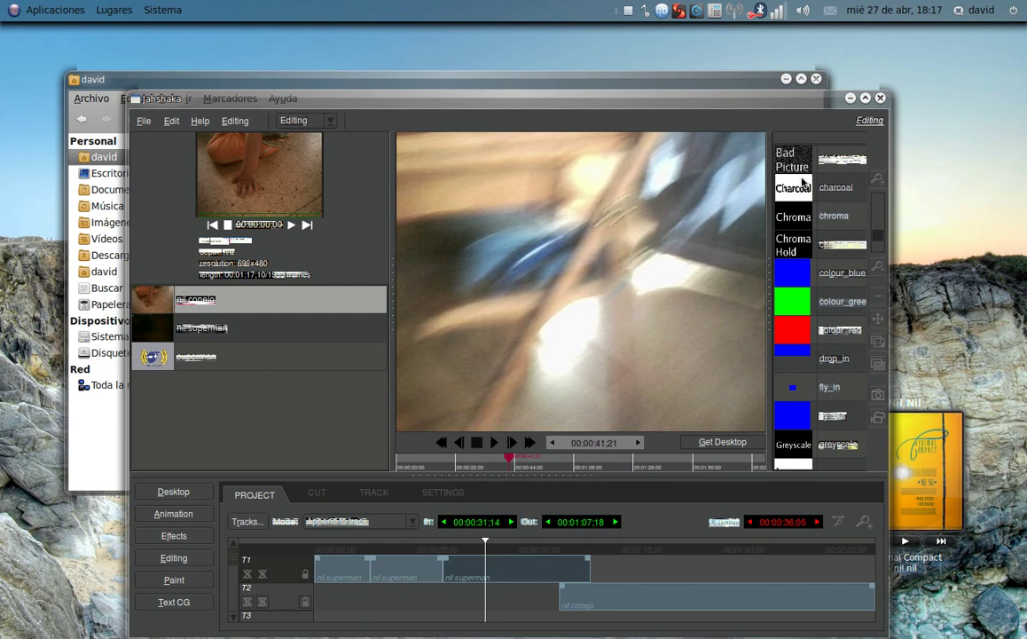
{"action": "left_click_drag", "start_coordinate": [798, 444], "coordinate": [665, 379]}
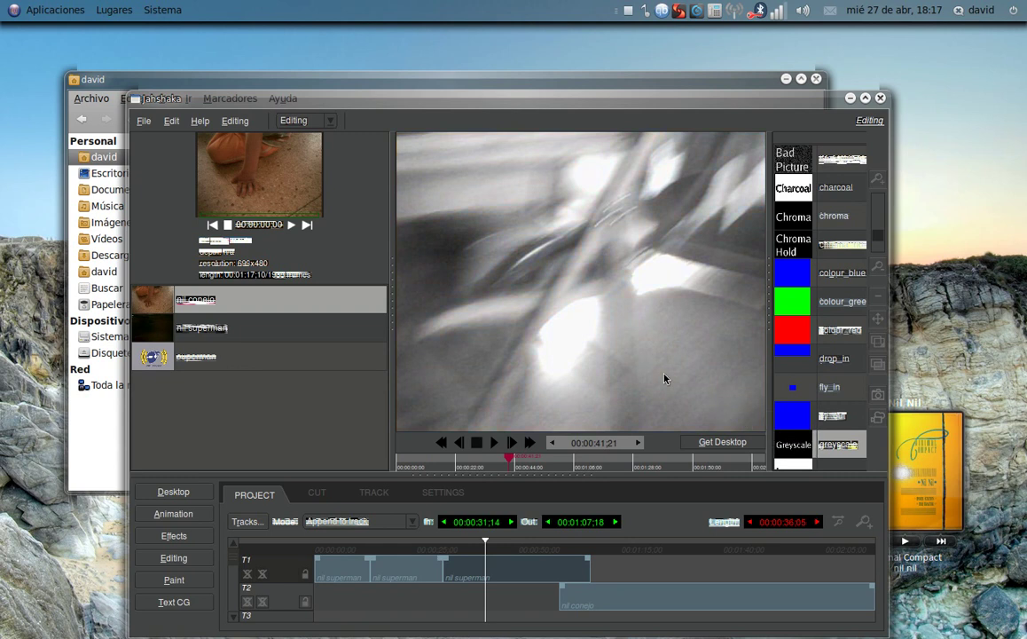
Apply luma_in to the end of the last nil superman section on T1, with the playhead at 00:01:03;24 over the nil conejo overlap.
{"action": "left_click_drag", "start_coordinate": [485, 544], "coordinate": [586, 562]}
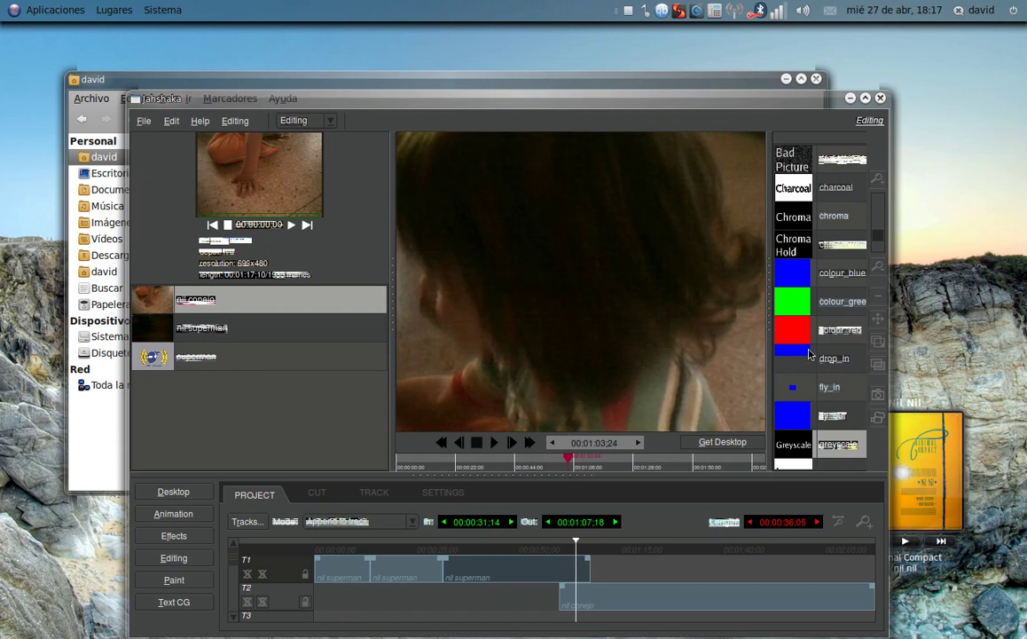
{"action": "scroll", "coordinate": [811, 348], "scroll_direction": "down", "scroll_amount": 3}
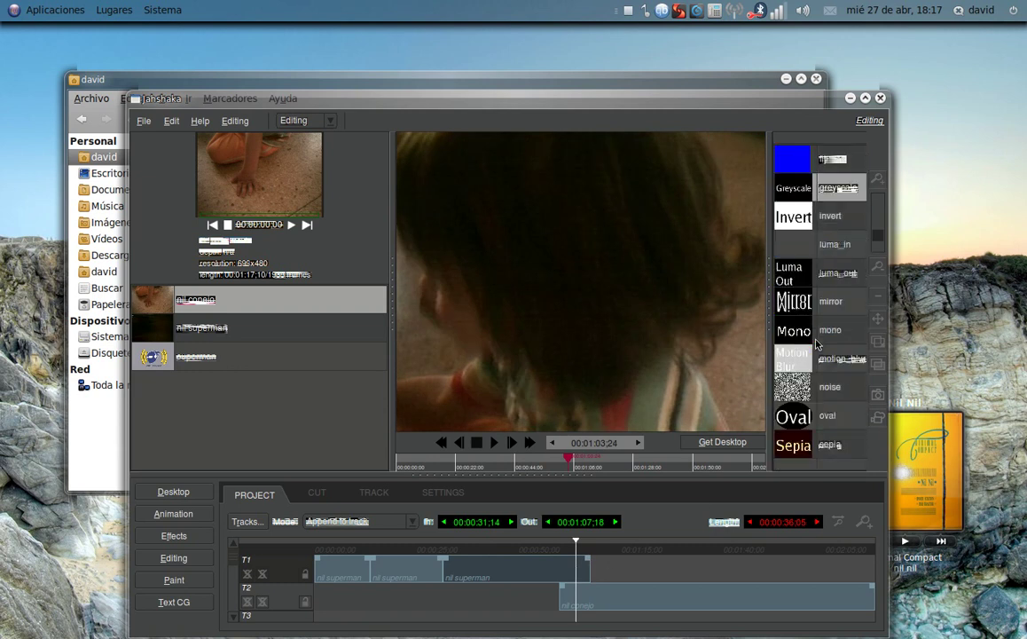
{"action": "scroll", "coordinate": [817, 345], "scroll_direction": "down", "scroll_amount": 1}
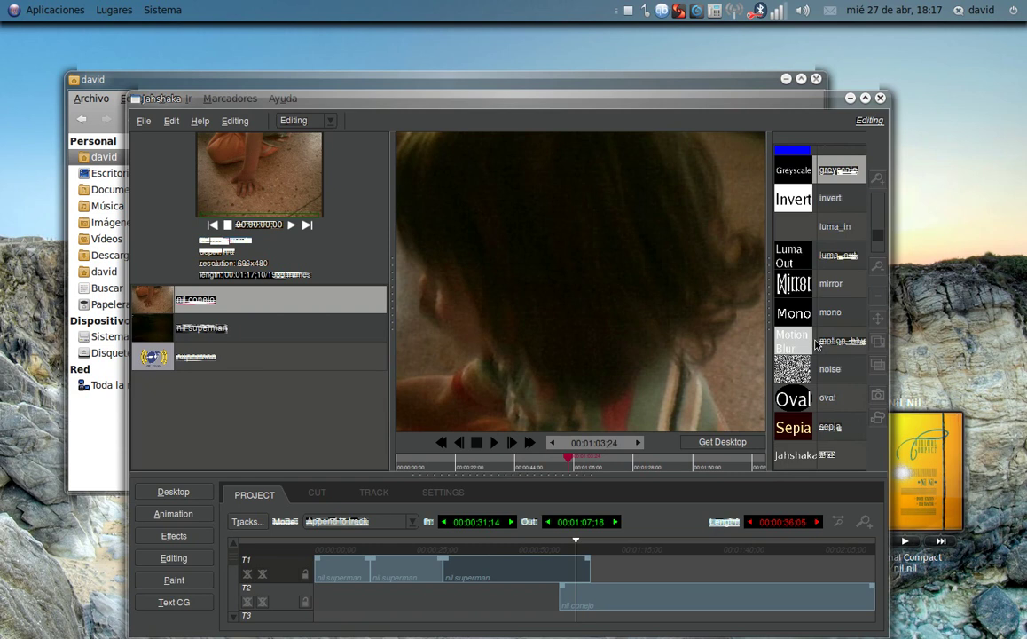
{"action": "scroll", "coordinate": [815, 346], "scroll_direction": "up", "scroll_amount": 3}
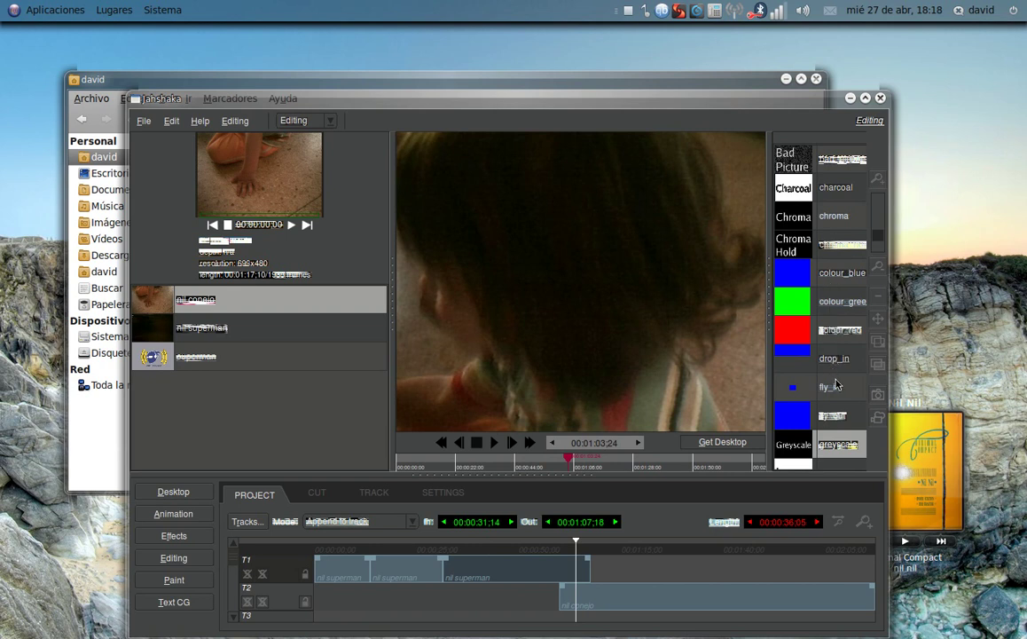
{"action": "scroll", "coordinate": [835, 385], "scroll_direction": "down", "scroll_amount": 1}
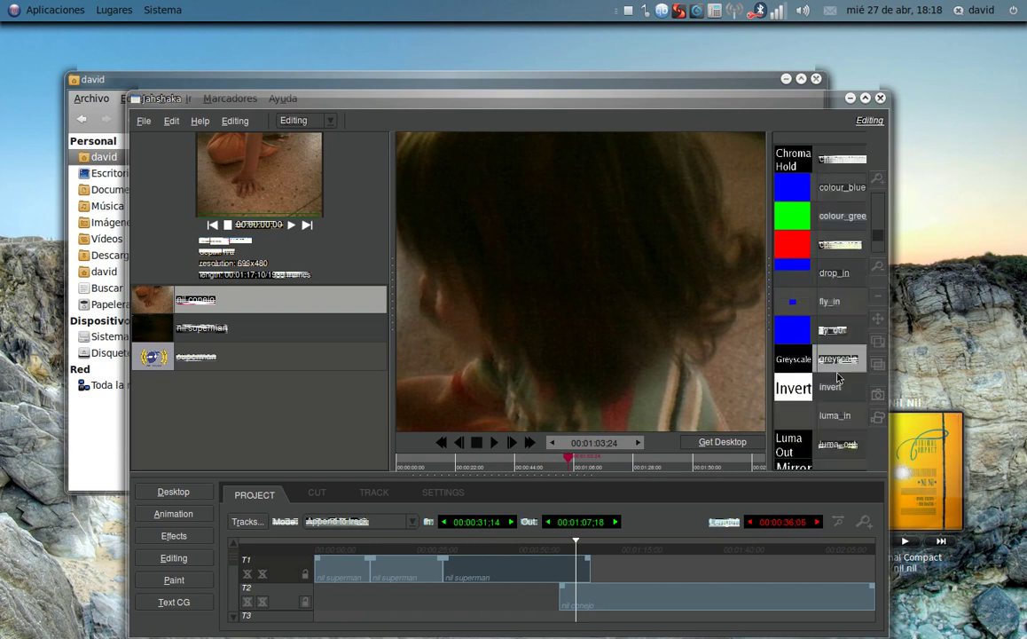
{"action": "scroll", "coordinate": [837, 377], "scroll_direction": "down", "scroll_amount": 1}
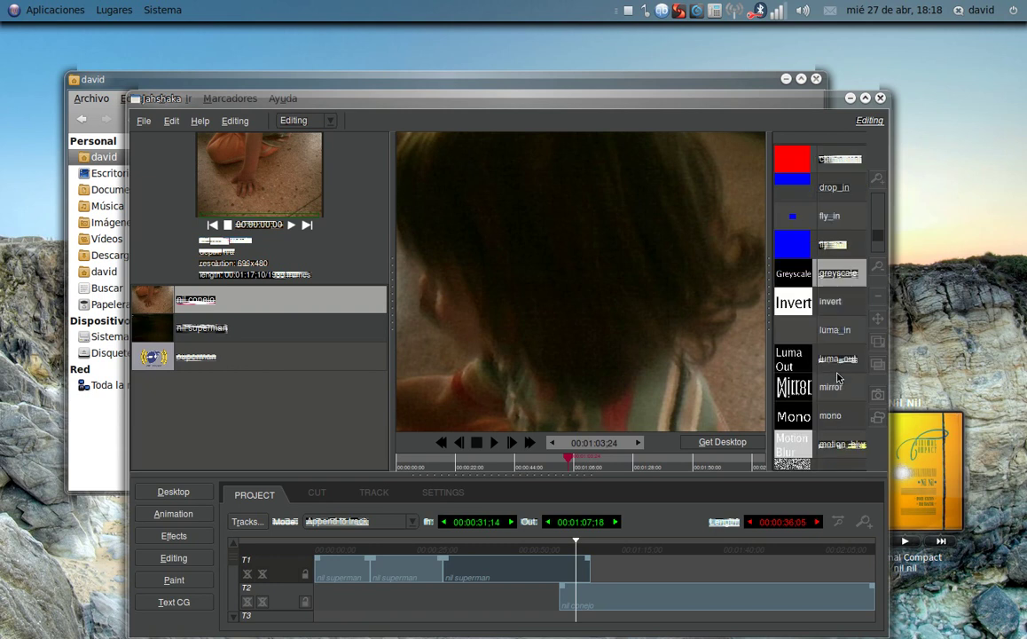
{"action": "left_click_drag", "start_coordinate": [802, 344], "coordinate": [580, 553]}
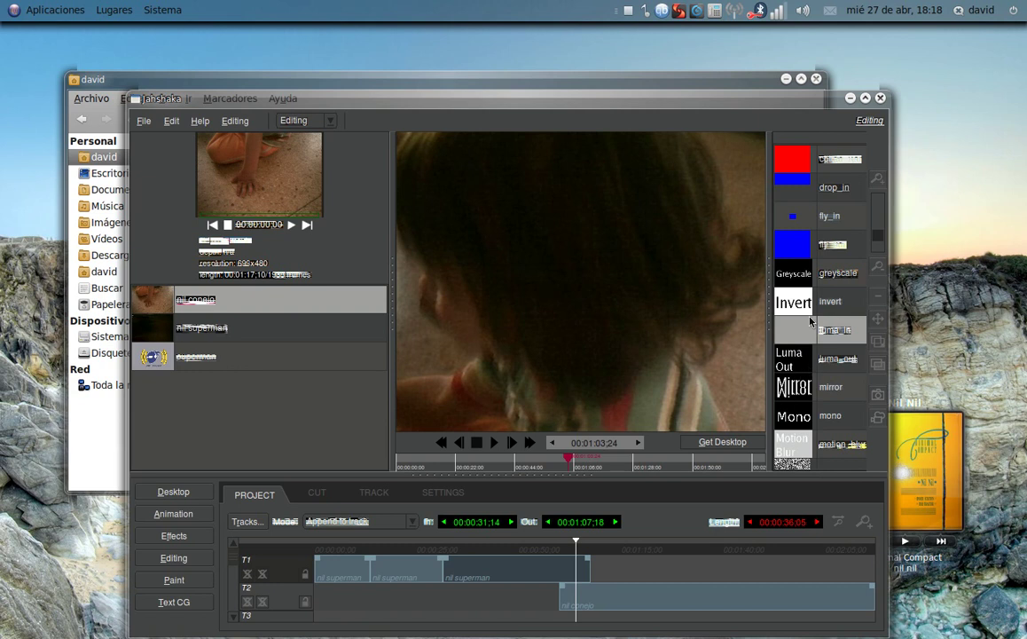
{"action": "scroll", "coordinate": [810, 321], "scroll_direction": "down", "scroll_amount": 3}
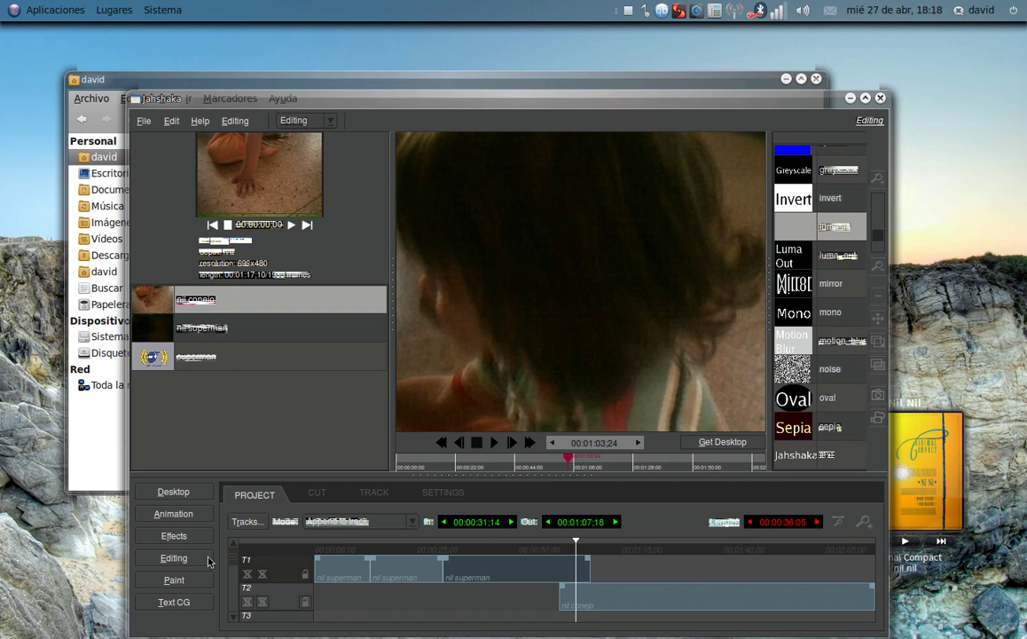
Store the edited project on the desktop and load the stored EditingScene4 clip into the Paint module.
{"action": "left_click", "coordinate": [437, 497]}
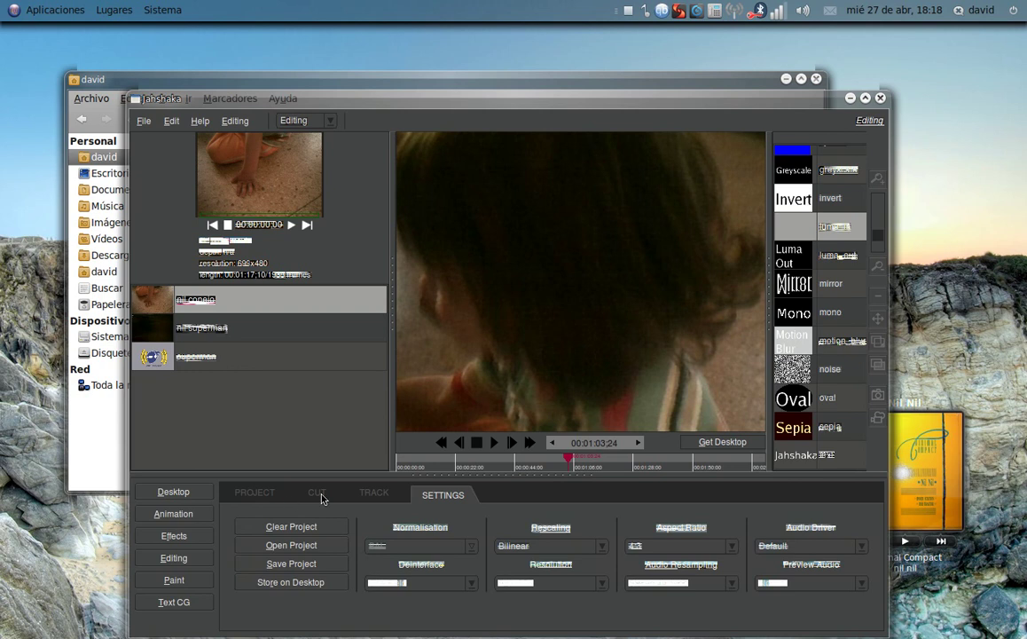
{"action": "left_click", "coordinate": [300, 582]}
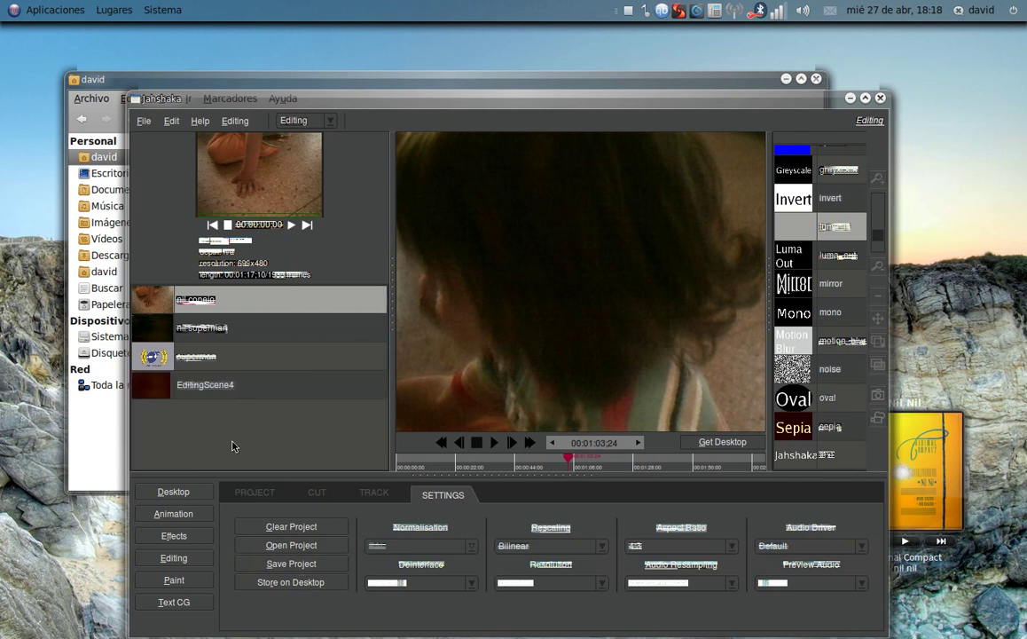
{"action": "left_click", "coordinate": [174, 580]}
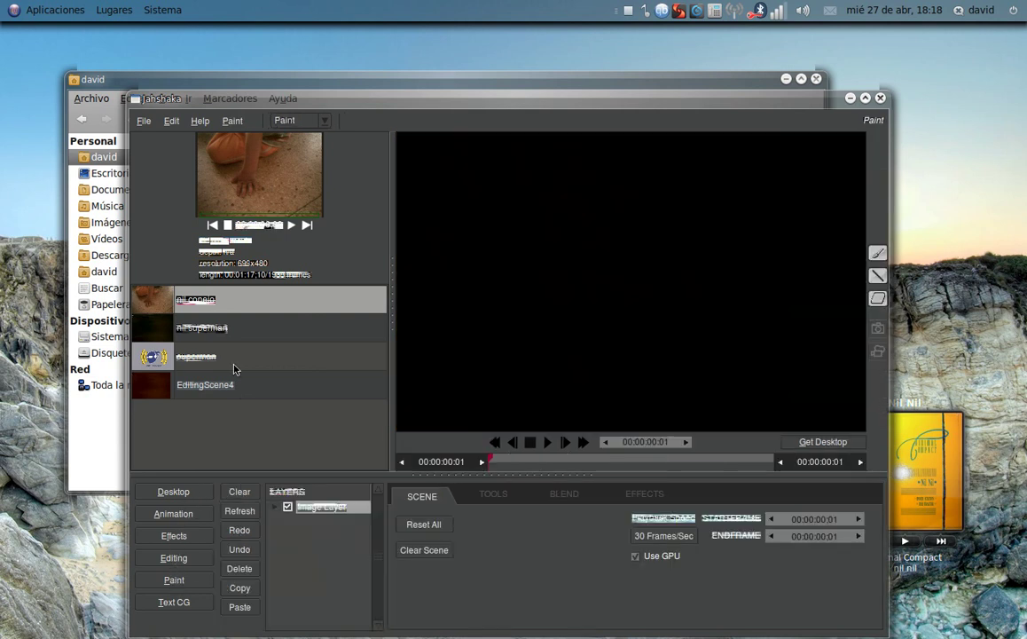
{"action": "left_click_drag", "start_coordinate": [222, 382], "coordinate": [562, 353]}
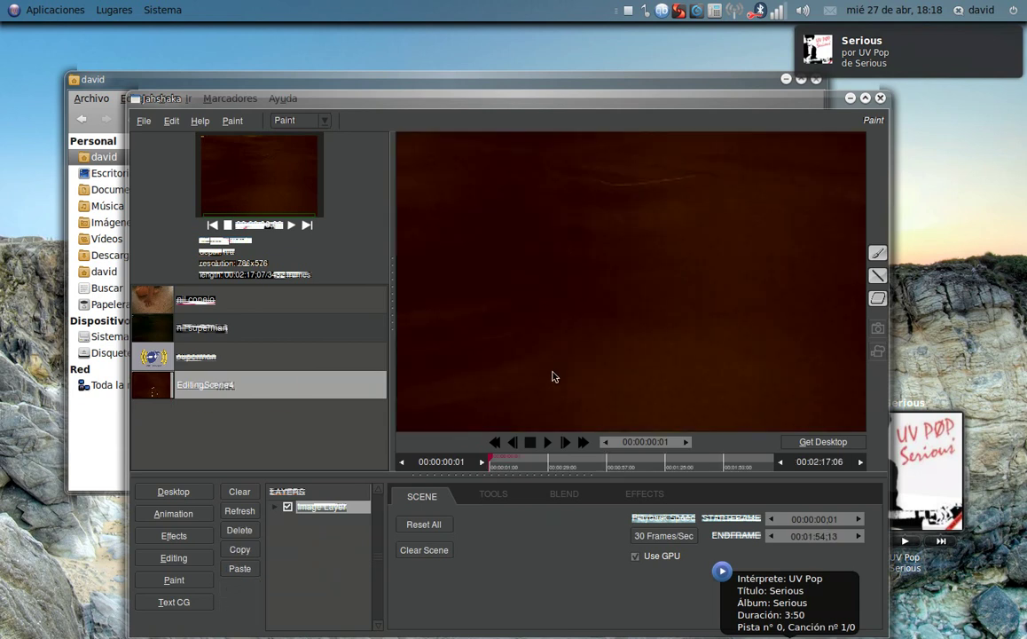
Play the scene to 00:00:02:02 and flood the dark areas of that frame with blue using the fill tool.
{"action": "left_click", "coordinate": [548, 443]}
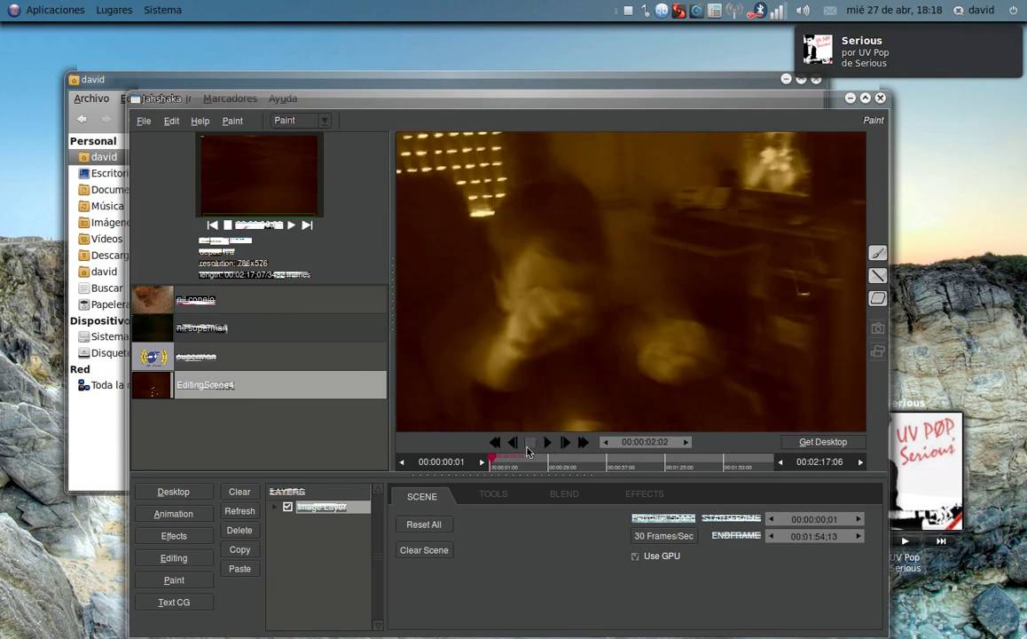
{"action": "left_click", "coordinate": [628, 499]}
{"action": "left_click", "coordinate": [565, 496]}
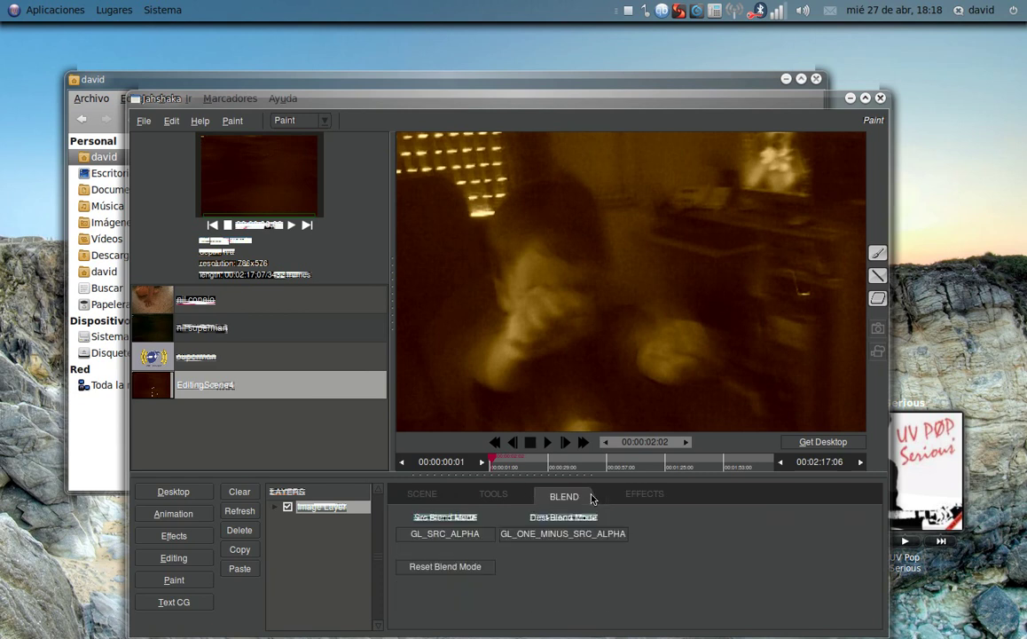
{"action": "left_click", "coordinate": [522, 497]}
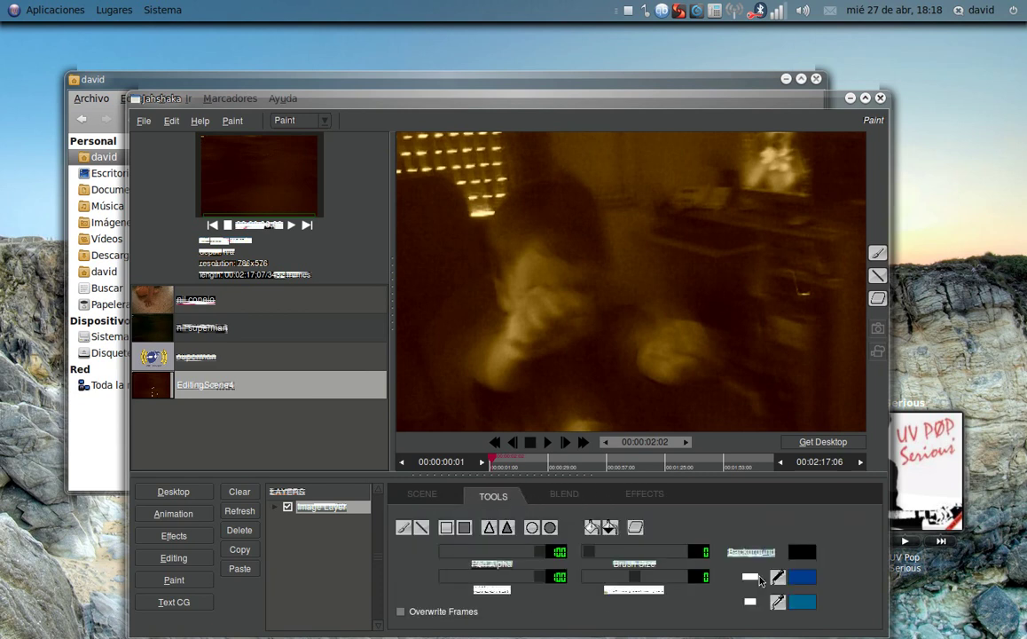
{"action": "left_click", "coordinate": [608, 528]}
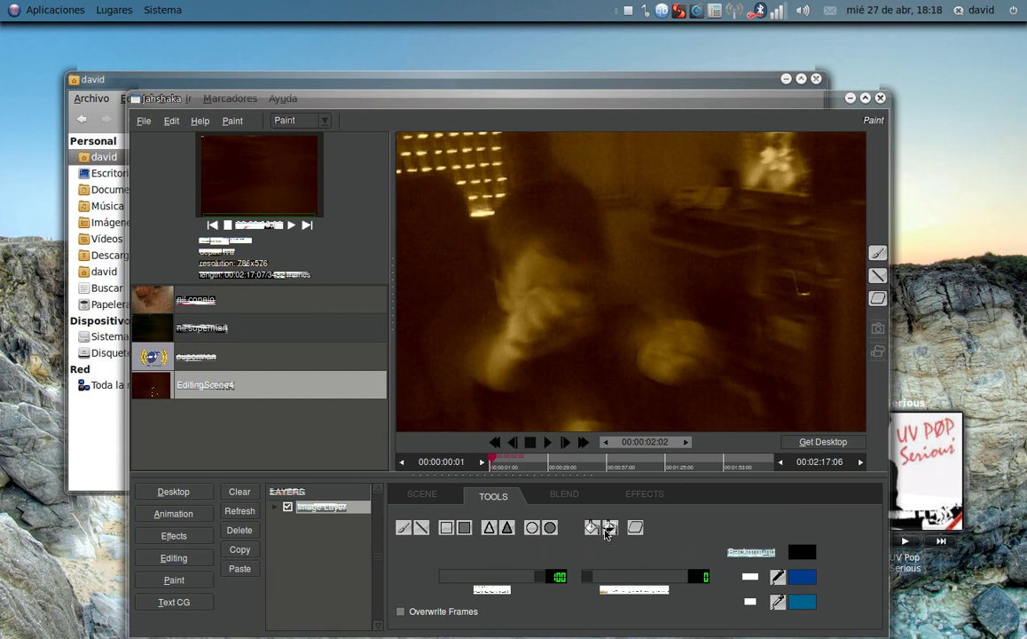
{"action": "left_click", "coordinate": [427, 406]}
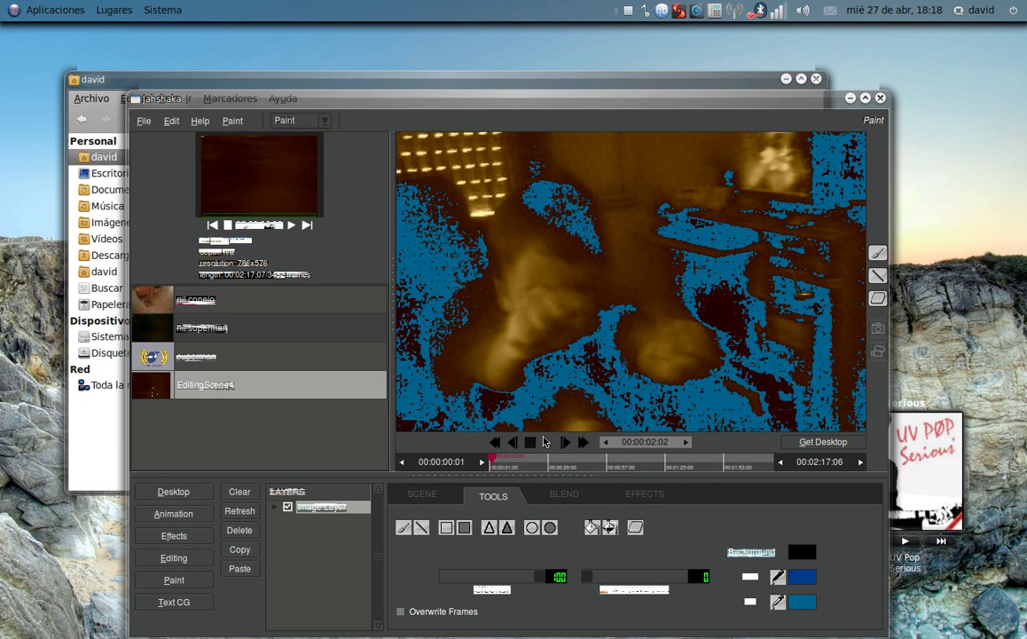
Set the fill color to orange (255, 85, 0) and flood the dark areas of the frame near 00:00:02:10.
{"action": "left_click", "coordinate": [549, 442]}
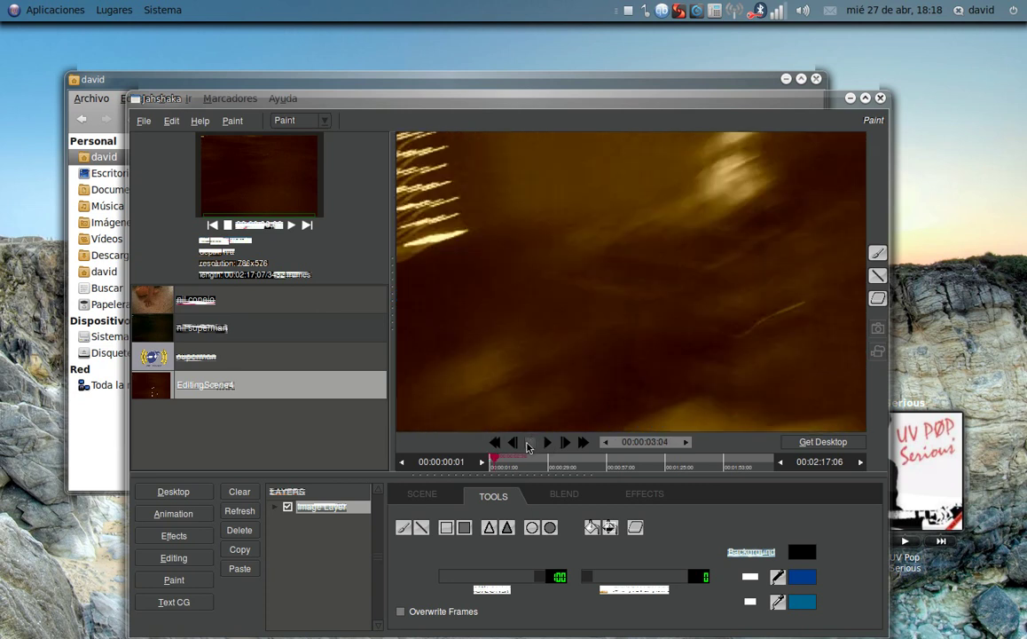
{"action": "left_click", "coordinate": [495, 446]}
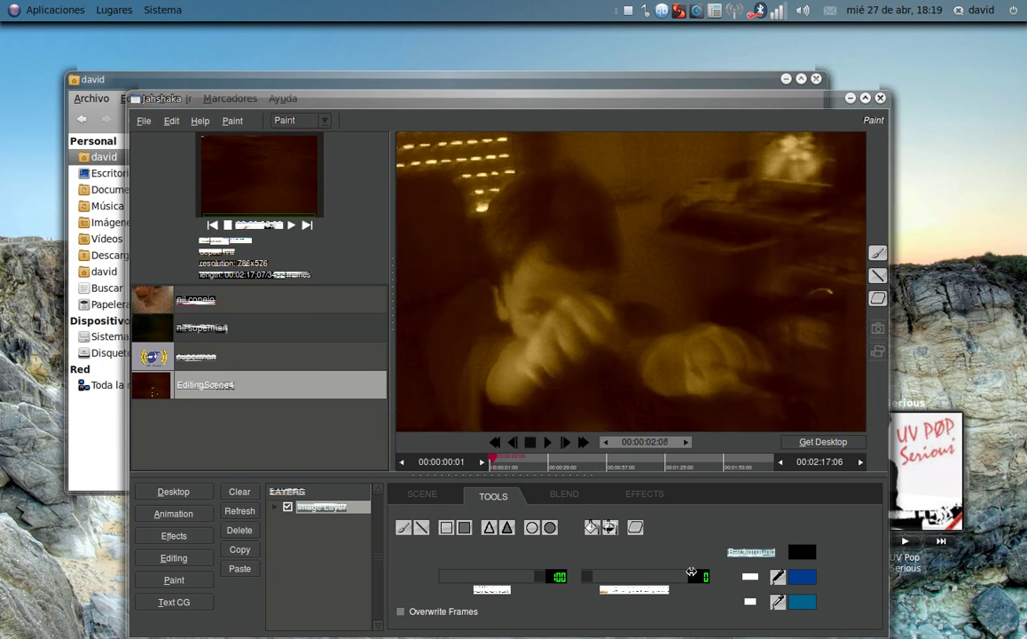
{"action": "left_click", "coordinate": [802, 601]}
{"action": "left_click", "coordinate": [419, 273]}
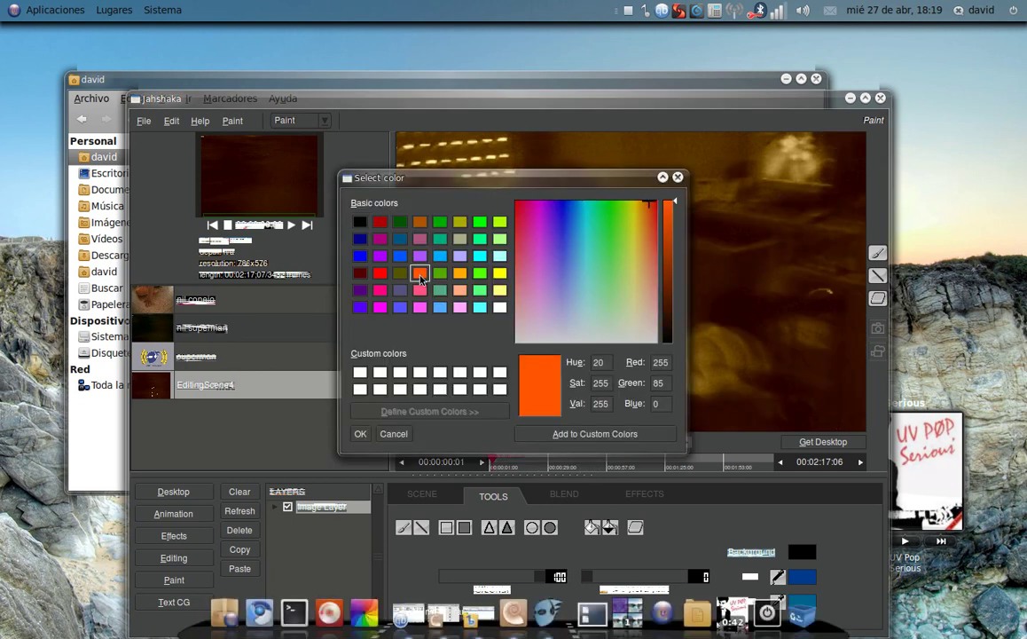
{"action": "left_click", "coordinate": [360, 433]}
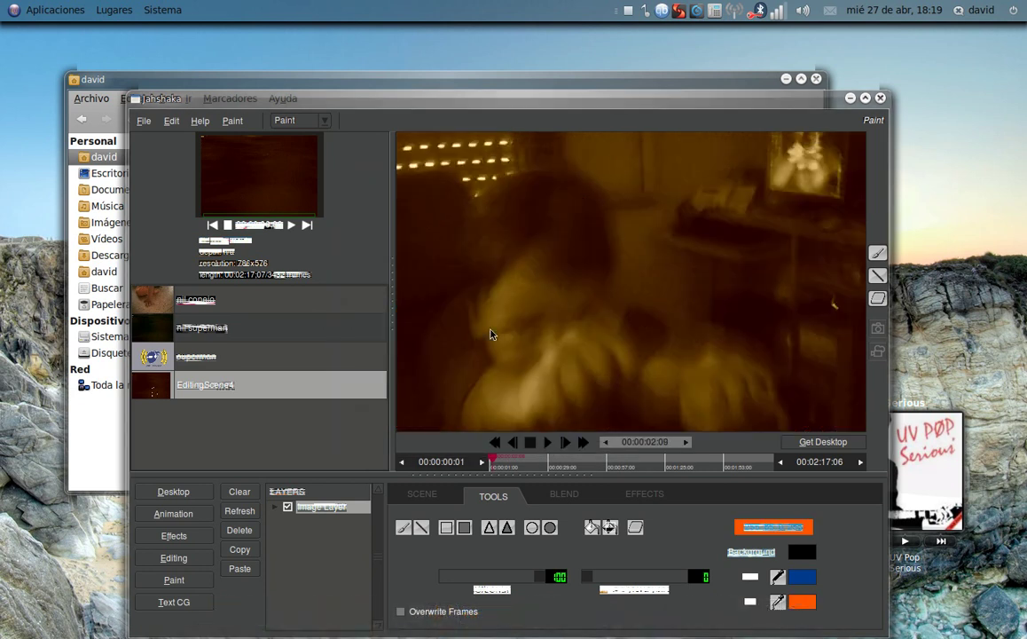
{"action": "left_click", "coordinate": [454, 160]}
{"action": "left_click", "coordinate": [831, 317]}
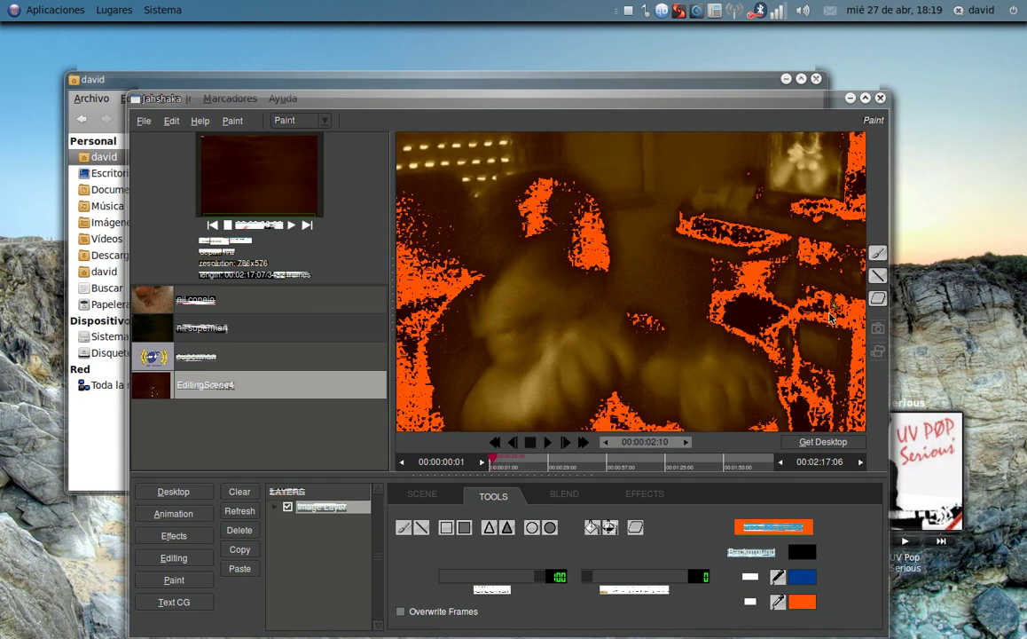
Set the fill color to dark red (170, 0, 0) and fill the dark regions of the frames at 00:00:02:11 and 00:00:02:12.
{"action": "left_click", "coordinate": [568, 442]}
{"action": "left_click", "coordinate": [742, 530]}
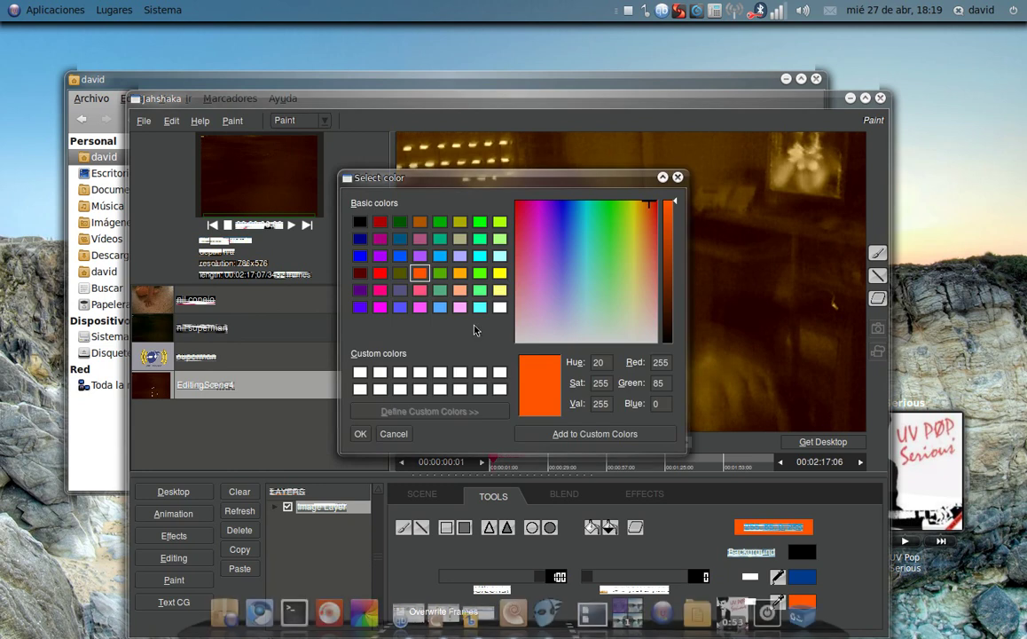
{"action": "left_click", "coordinate": [378, 224]}
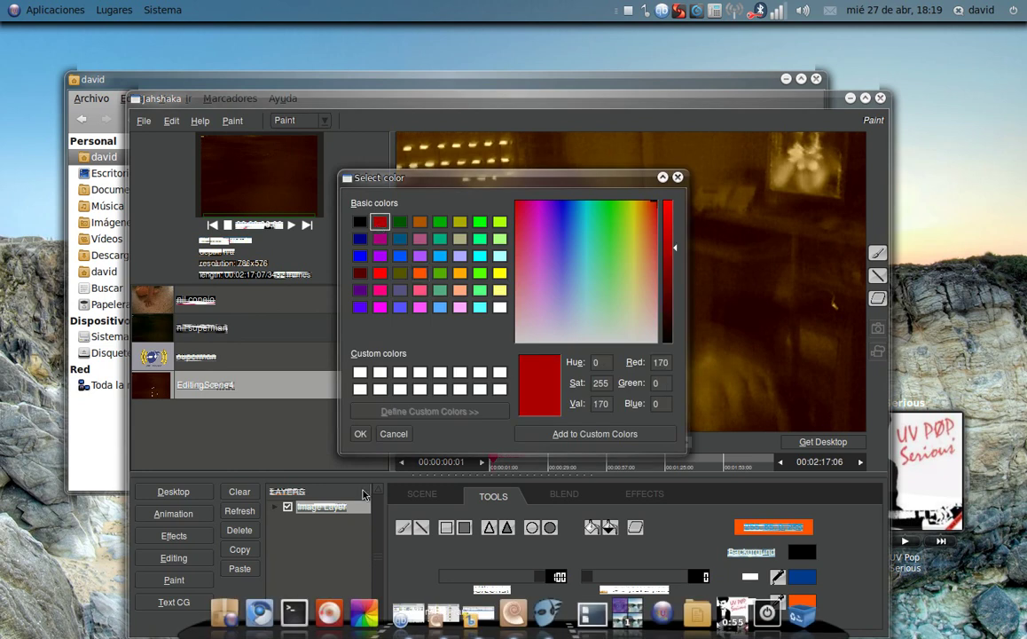
{"action": "left_click", "coordinate": [361, 433]}
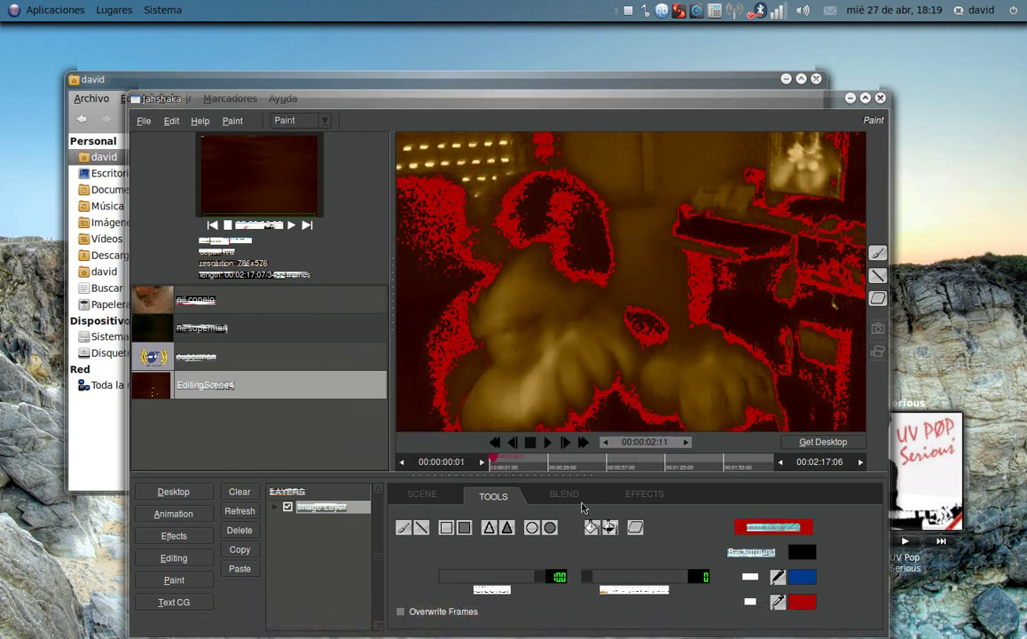
{"action": "left_click", "coordinate": [568, 443]}
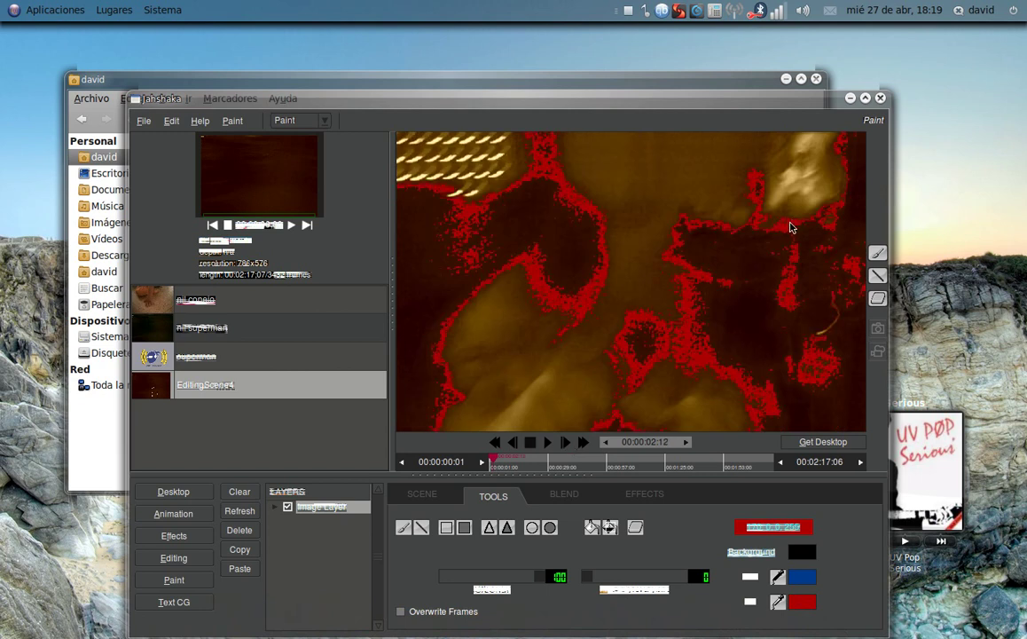
Set the fill color to yellow (255, 255, 0) and fill areas of the frames at 00:00:02:13 and 00:00:02:14.
{"action": "left_click", "coordinate": [565, 442]}
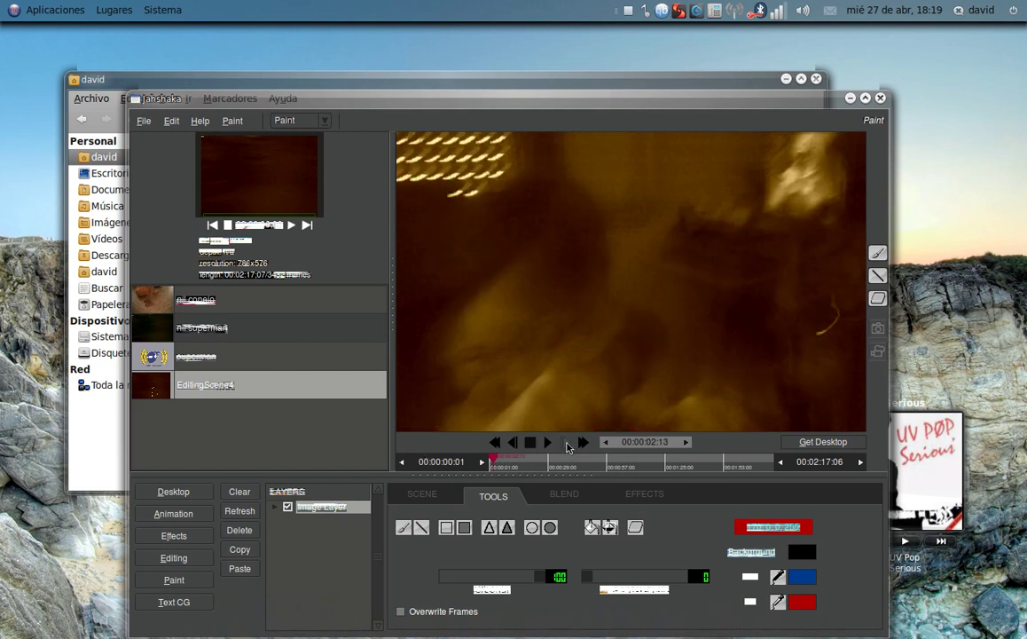
{"action": "left_click", "coordinate": [791, 607]}
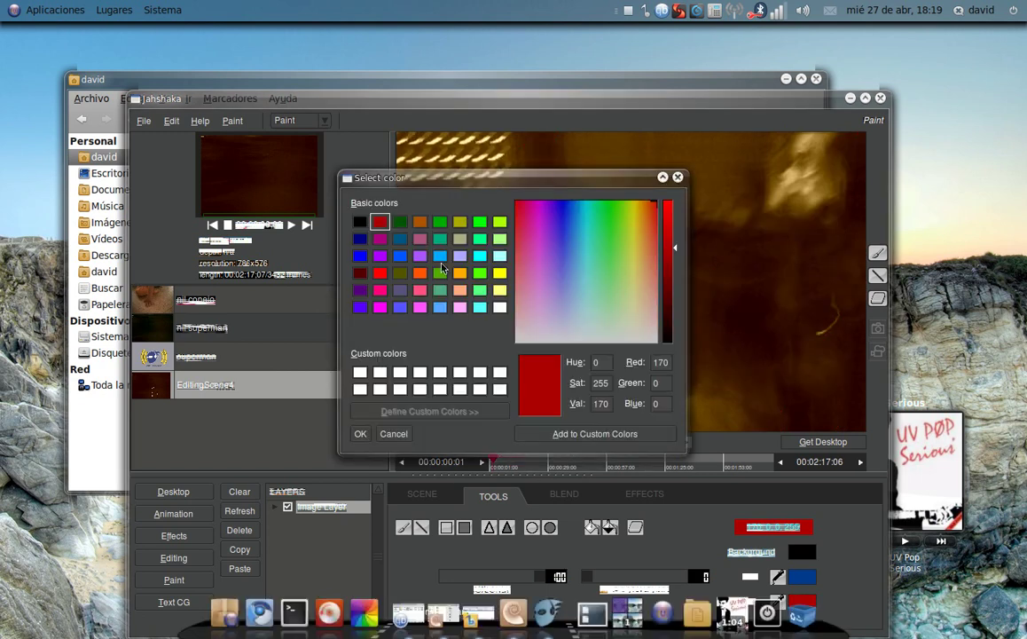
{"action": "left_click", "coordinate": [501, 275]}
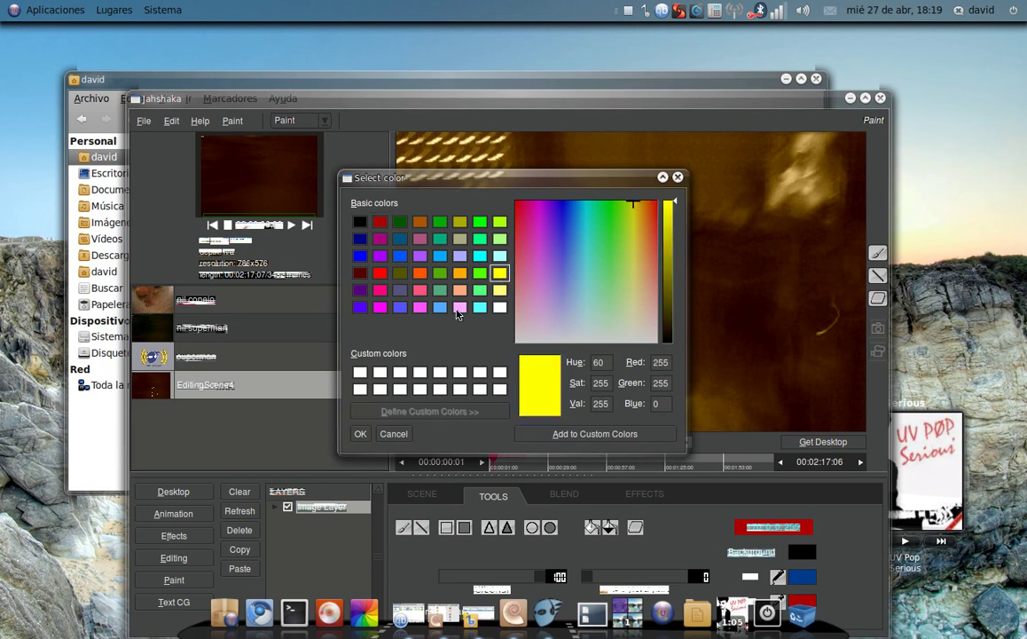
{"action": "left_click", "coordinate": [360, 434]}
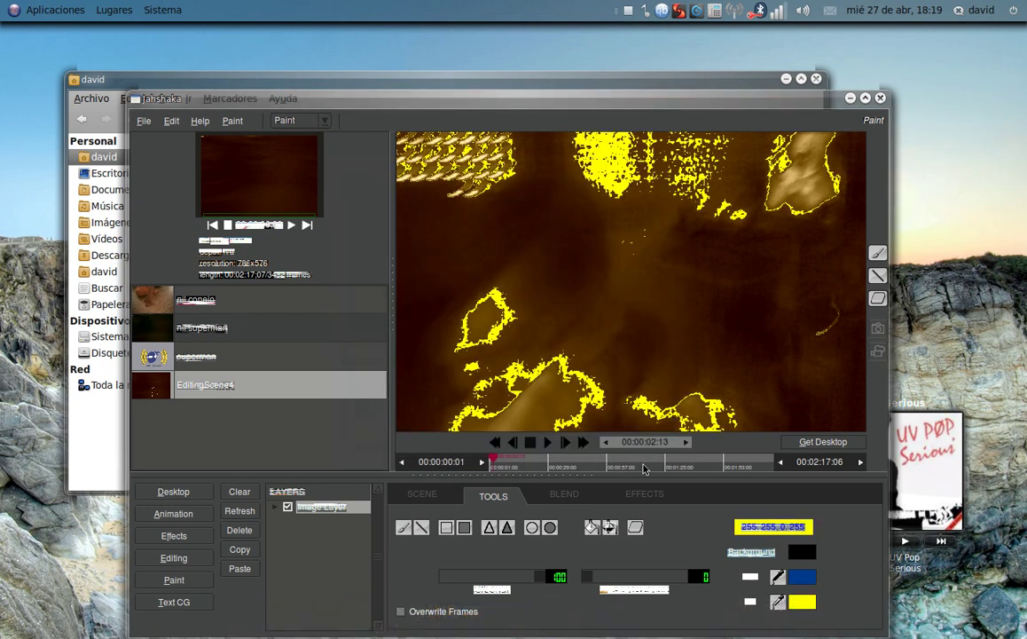
{"action": "left_click", "coordinate": [573, 446]}
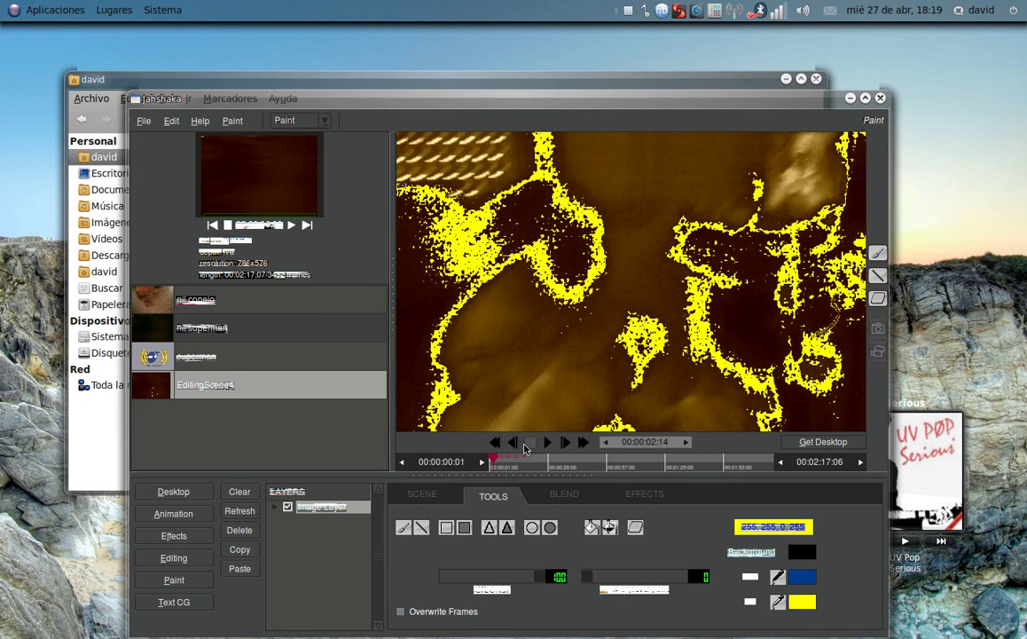
Play the painted scene from its start up to 00:00:03:11 and show the available paint effects.
{"action": "left_click", "coordinate": [491, 462]}
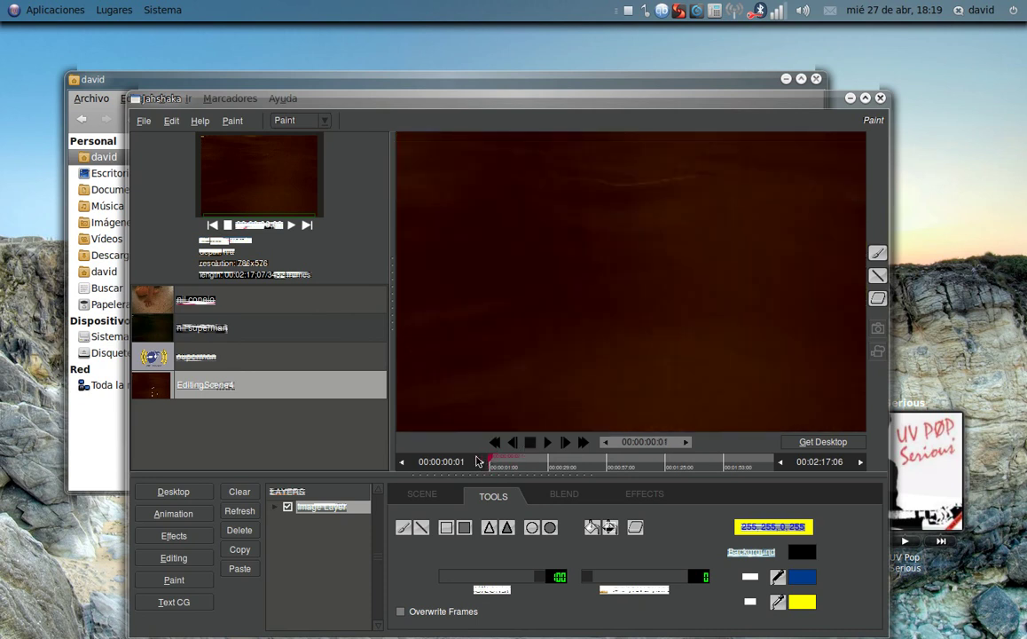
{"action": "left_click", "coordinate": [547, 444]}
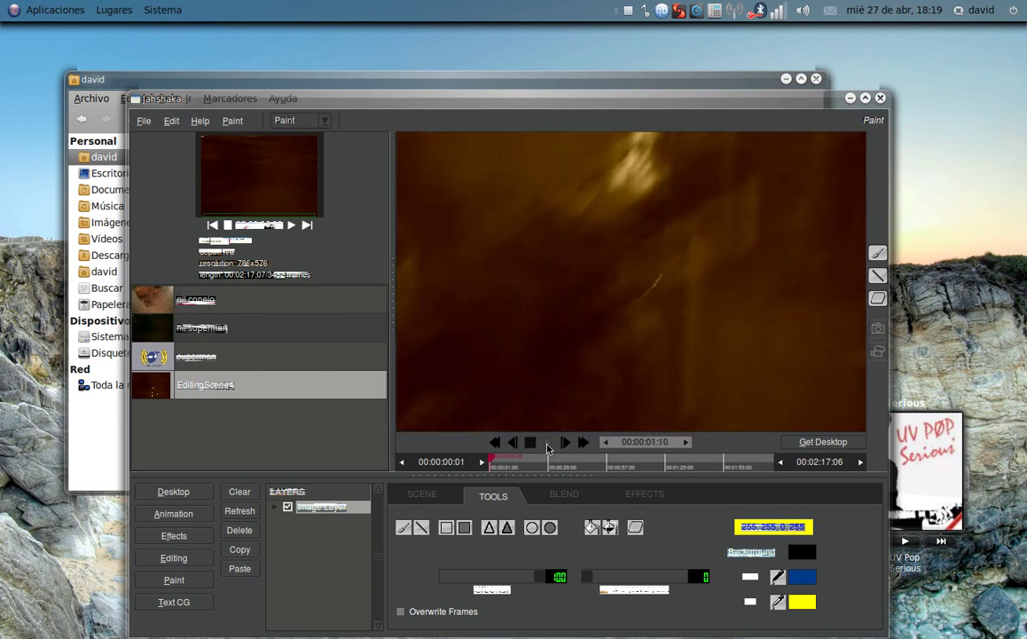
{"action": "left_click", "coordinate": [543, 443]}
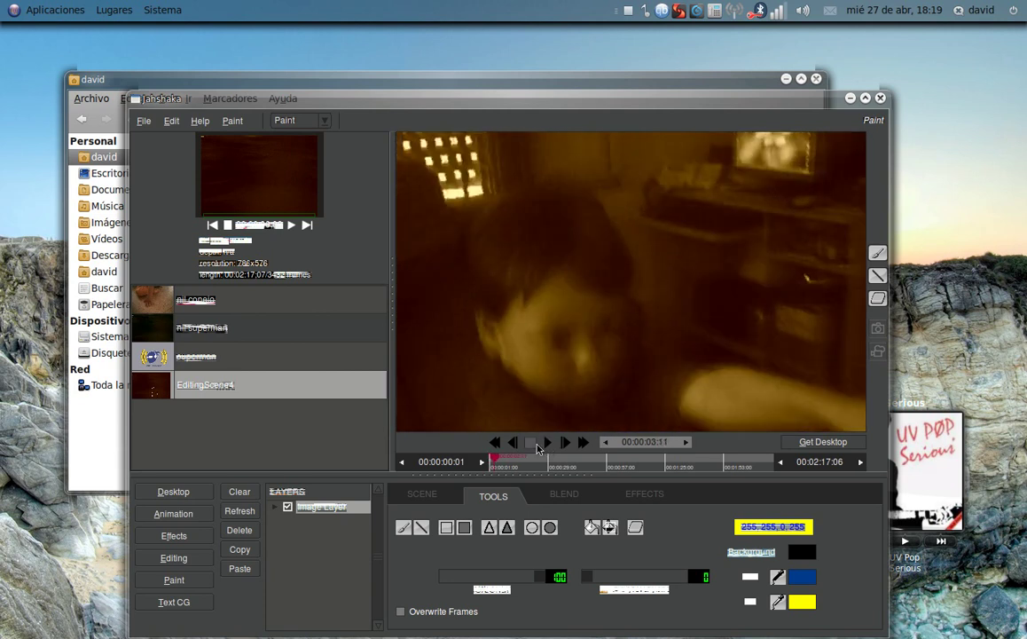
{"action": "left_click", "coordinate": [642, 495]}
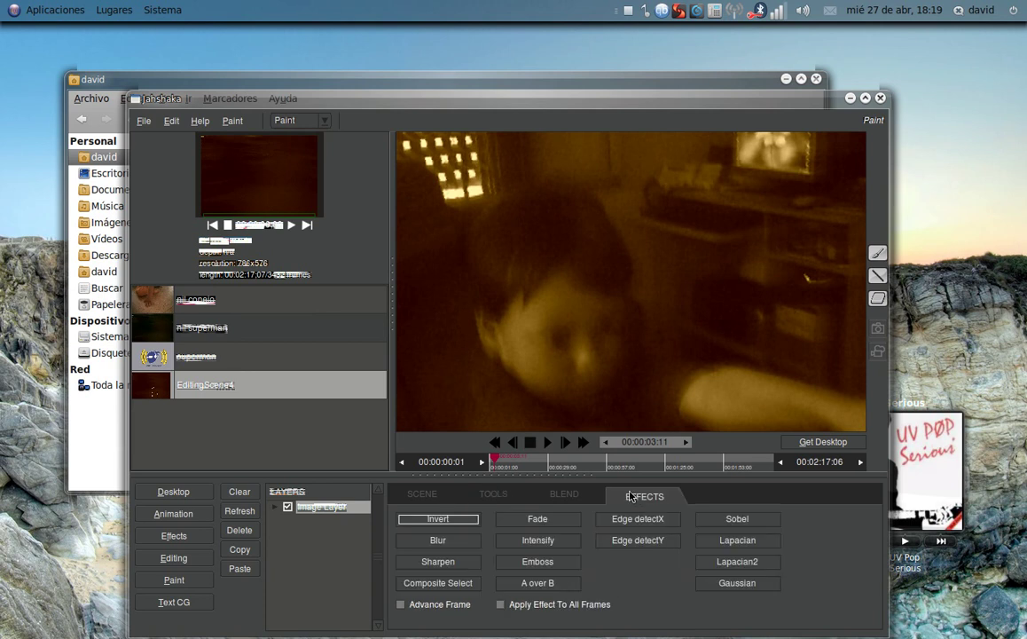
Load the EditingScene4 clip into the Animation module and move to frame 00:00:06:13.
{"action": "left_click", "coordinate": [568, 494]}
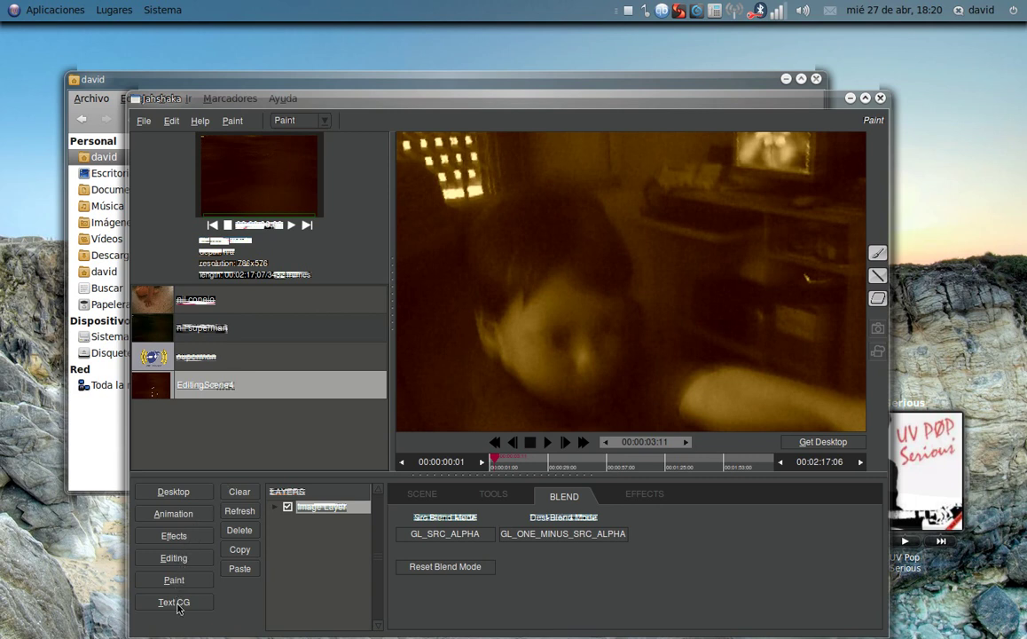
{"action": "left_click", "coordinate": [174, 514]}
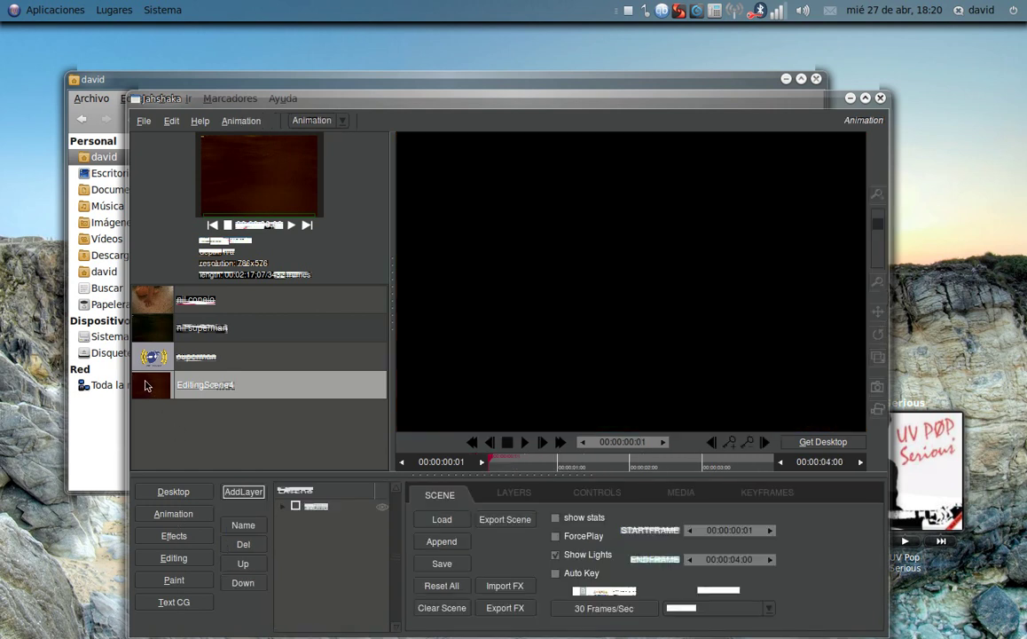
{"action": "left_click_drag", "start_coordinate": [144, 387], "coordinate": [487, 428]}
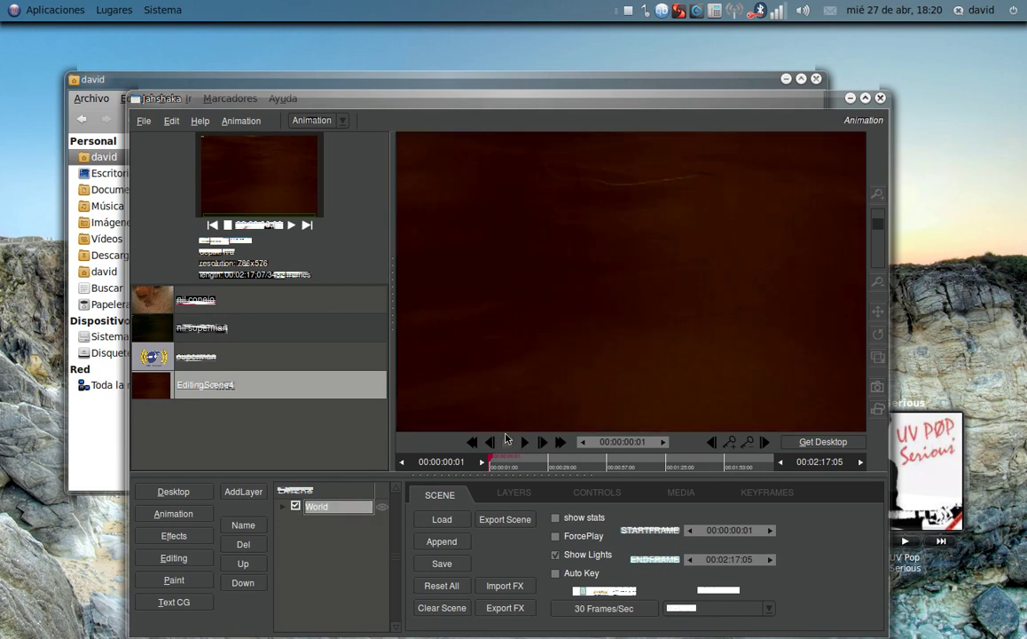
{"action": "left_click_drag", "start_coordinate": [492, 462], "coordinate": [502, 463]}
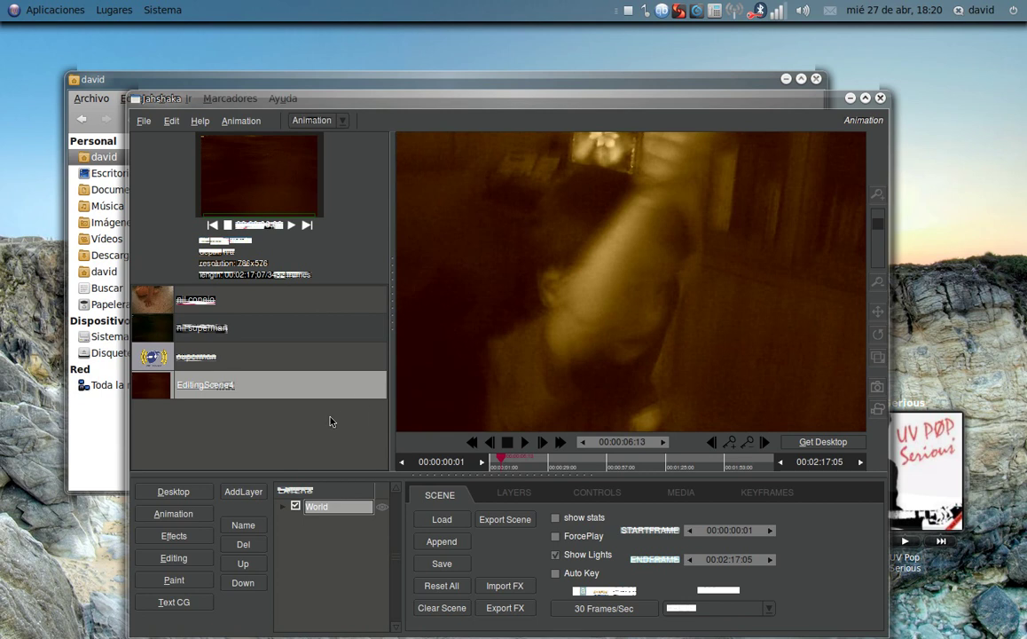
Add a 3D Text layer over the clip reading "jahshaka", "en" and "ComFusion3" on three lines.
{"action": "left_click", "coordinate": [243, 491]}
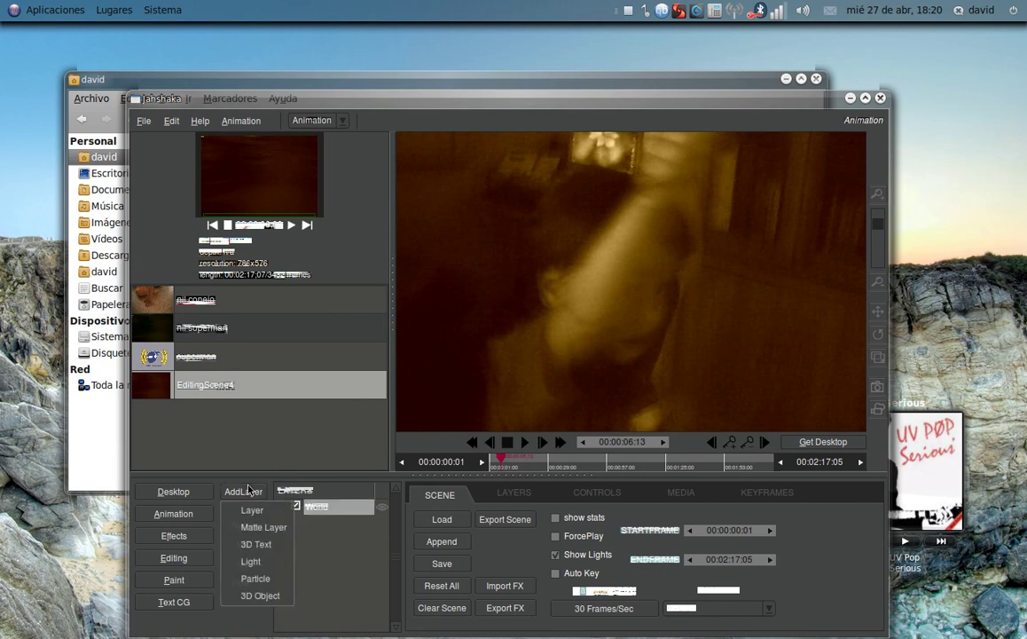
{"action": "left_click", "coordinate": [245, 546]}
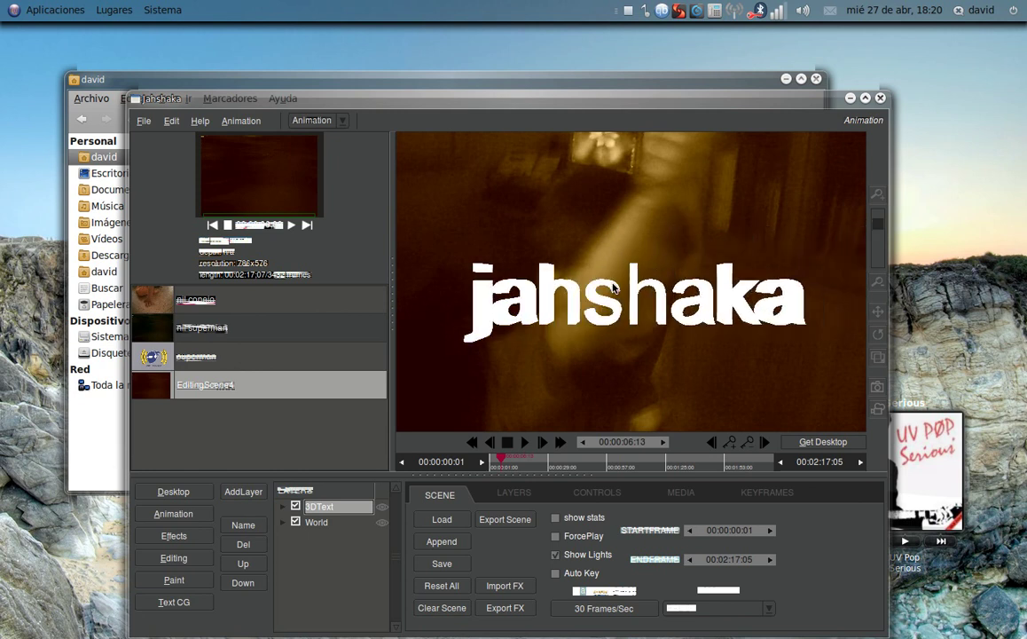
{"action": "left_click", "coordinate": [519, 494]}
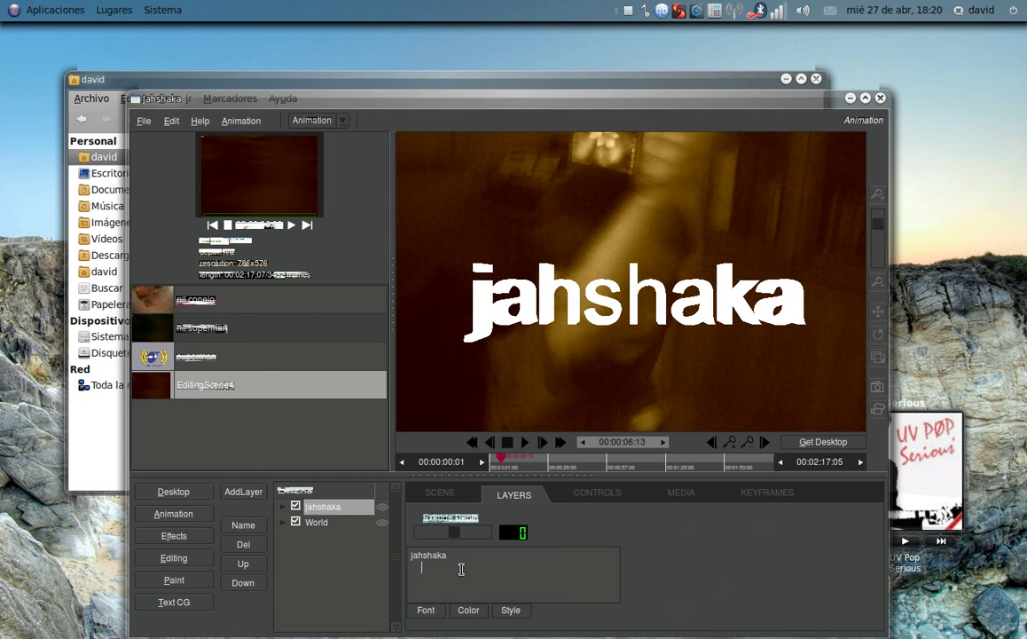
{"action": "type", "text": "en"}
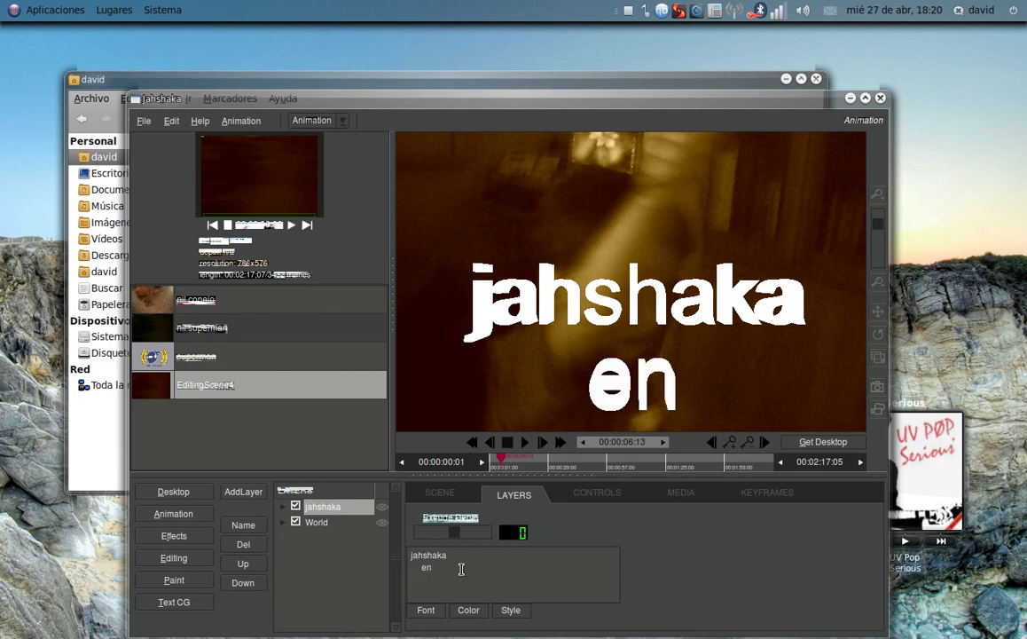
{"action": "key", "text": "Return"}
{"action": "type", "text": "ComF"}
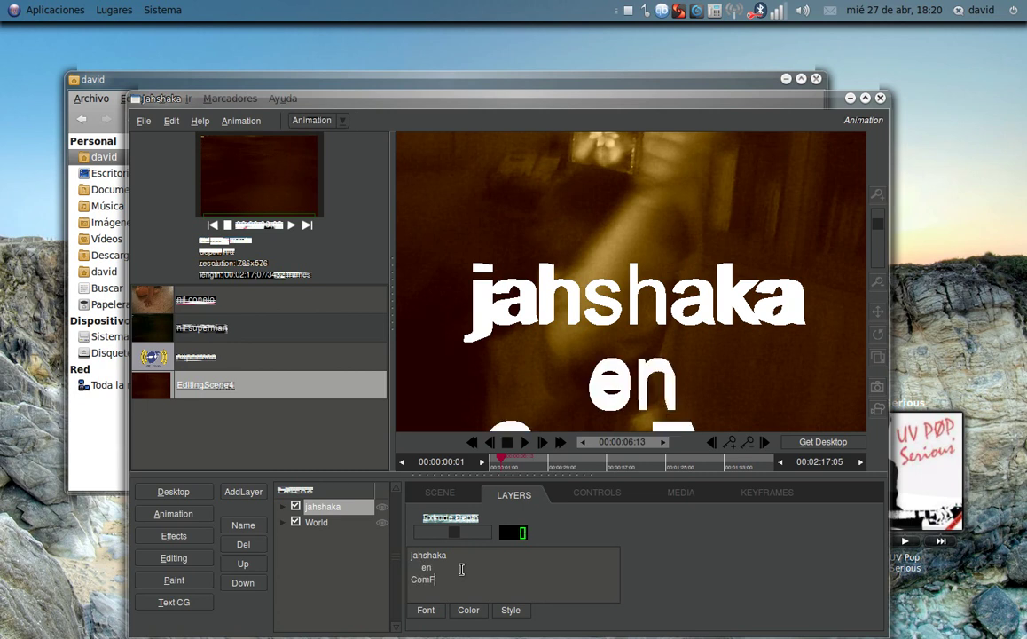
{"action": "type", "text": "usion3"}
Set the text layer's X scale to -20, X translation to -214, Y translation to 71 and X rotation to -10.
{"action": "left_click", "coordinate": [590, 495]}
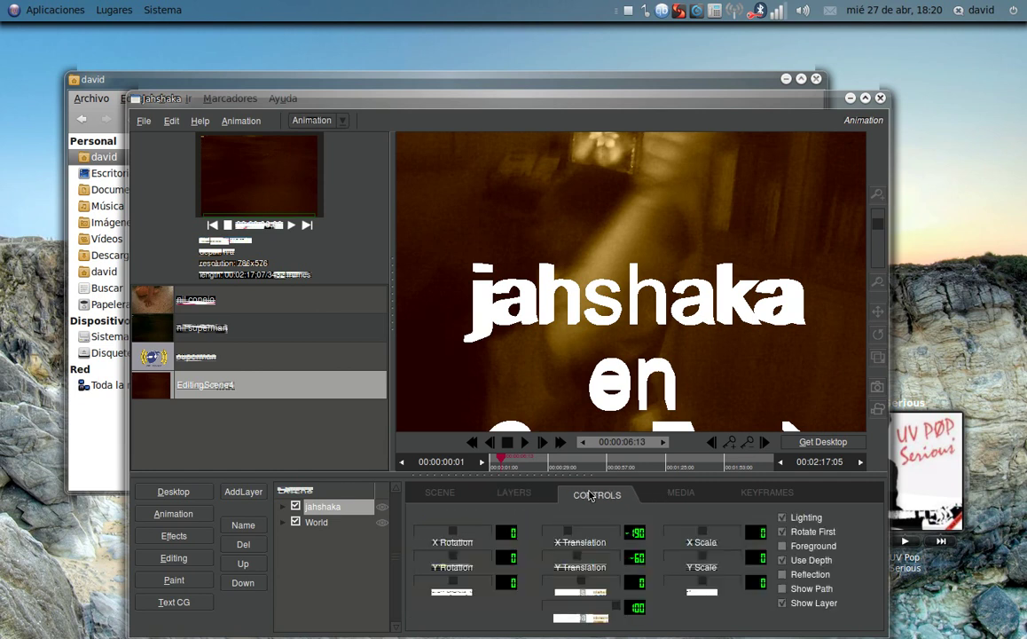
{"action": "left_click_drag", "start_coordinate": [706, 534], "coordinate": [705, 535]}
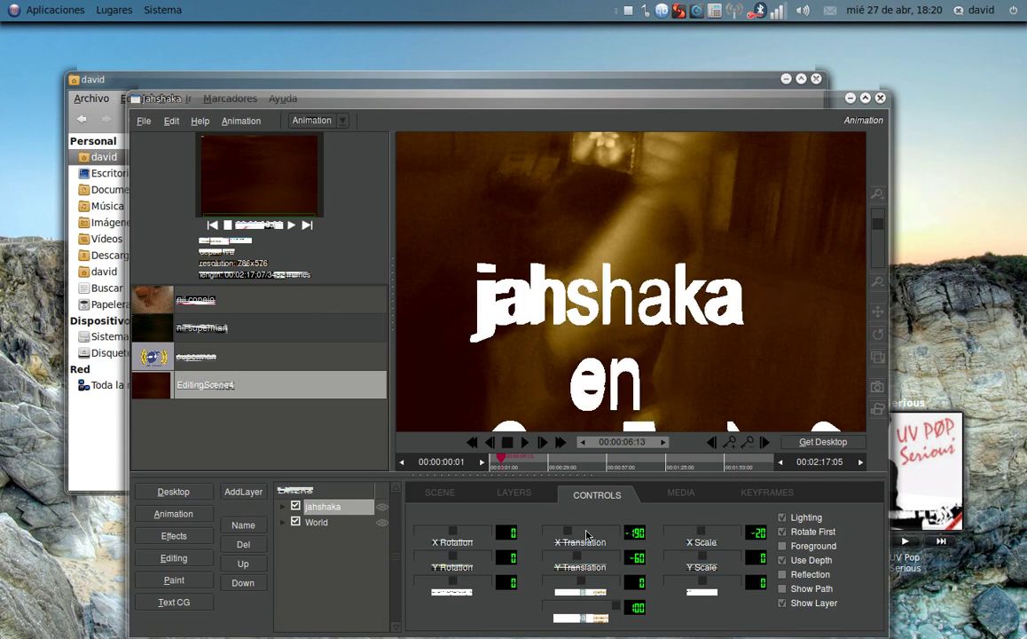
{"action": "mouse_move", "coordinate": [569, 534]}
{"action": "left_mouse_down"}
{"action": "mouse_move", "coordinate": [575, 559]}
{"action": "mouse_move", "coordinate": [586, 558]}
{"action": "mouse_move", "coordinate": [571, 537]}
{"action": "left_mouse_up"}
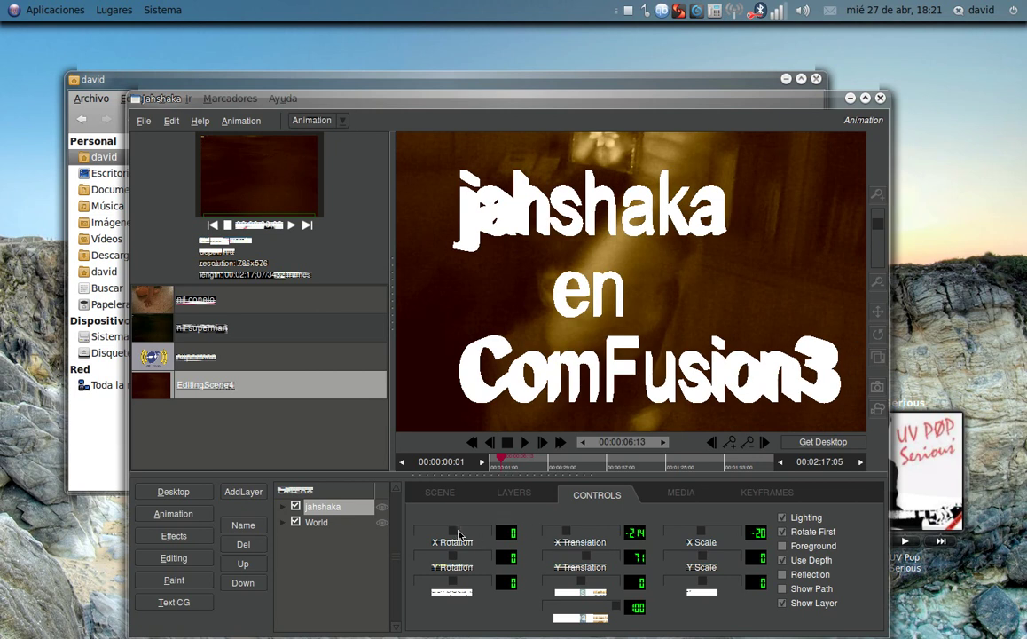
{"action": "left_click_drag", "start_coordinate": [454, 534], "coordinate": [454, 534]}
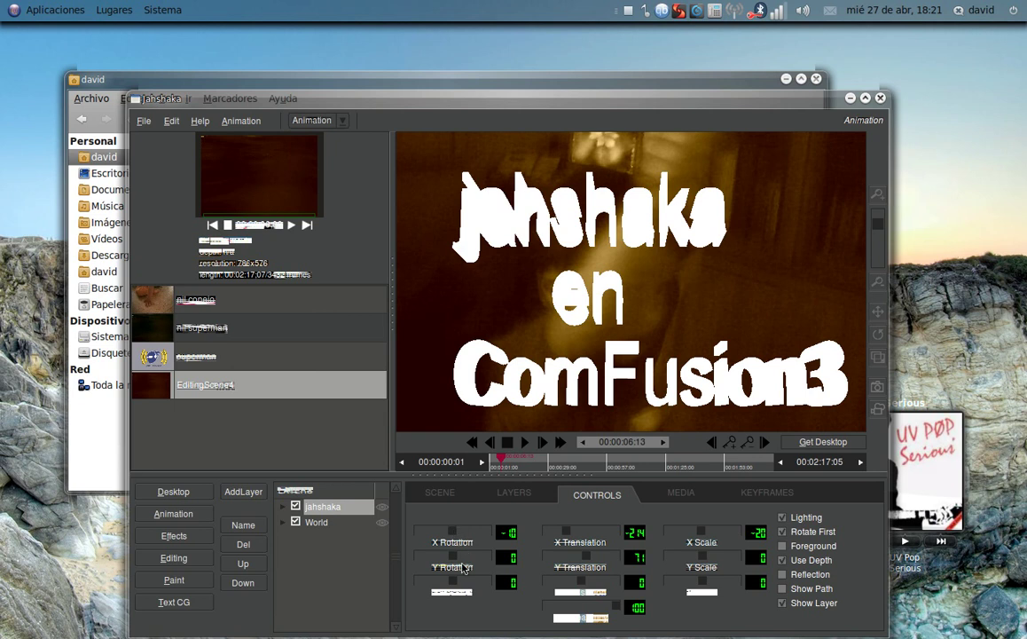
{"action": "left_click_drag", "start_coordinate": [457, 582], "coordinate": [456, 583]}
{"action": "left_click_drag", "start_coordinate": [455, 562], "coordinate": [456, 561]}
Set the 3D text's color to orange (255, 170, 0) and its Y scale to -10.
{"action": "left_click", "coordinate": [513, 494]}
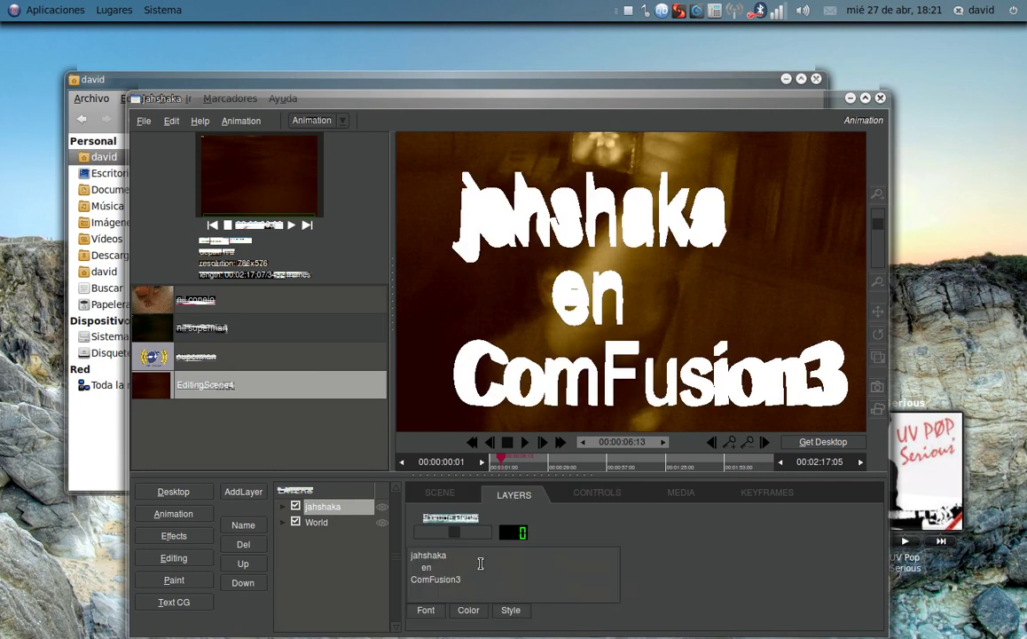
{"action": "left_click", "coordinate": [469, 609]}
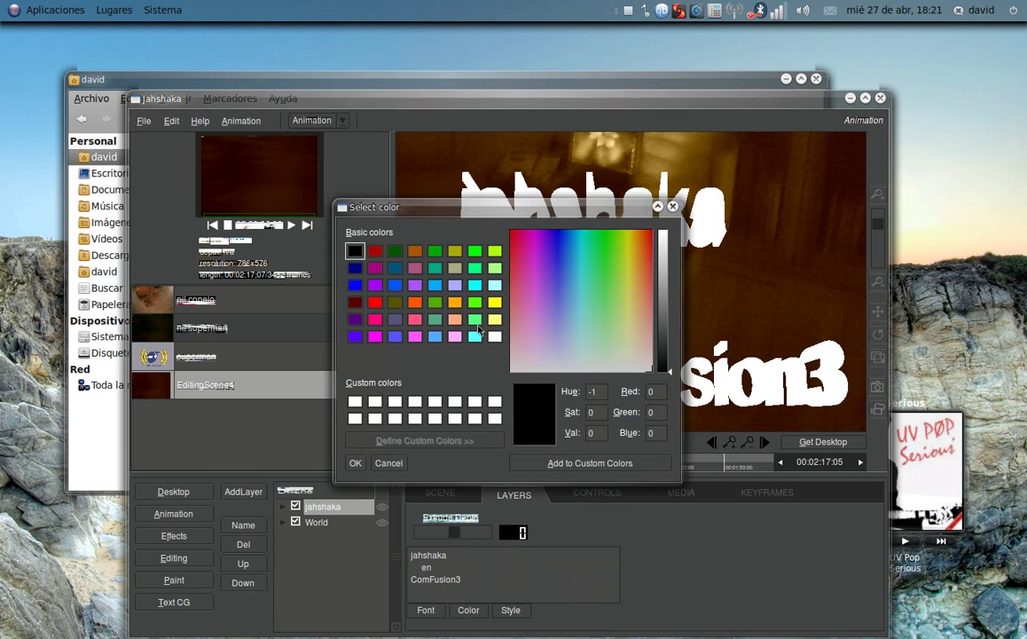
{"action": "left_click", "coordinate": [454, 302]}
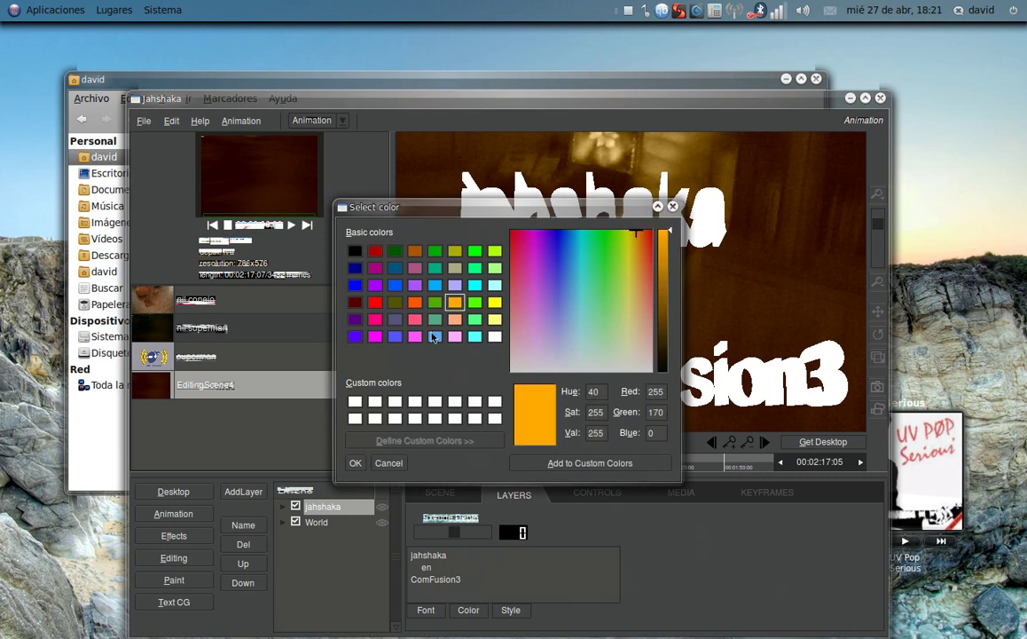
{"action": "left_click", "coordinate": [354, 463]}
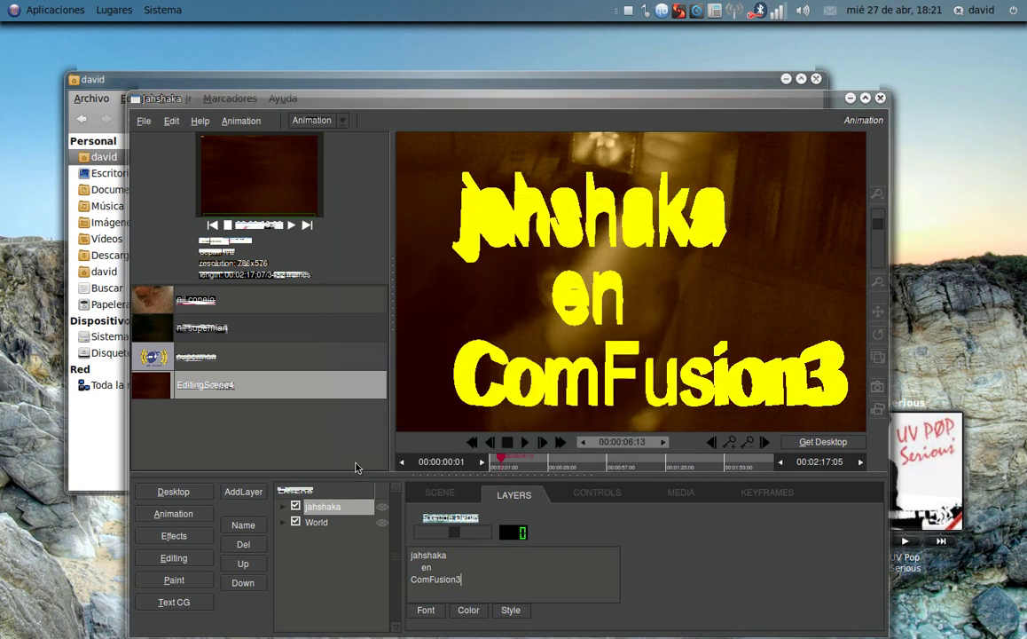
{"action": "left_click", "coordinate": [610, 498]}
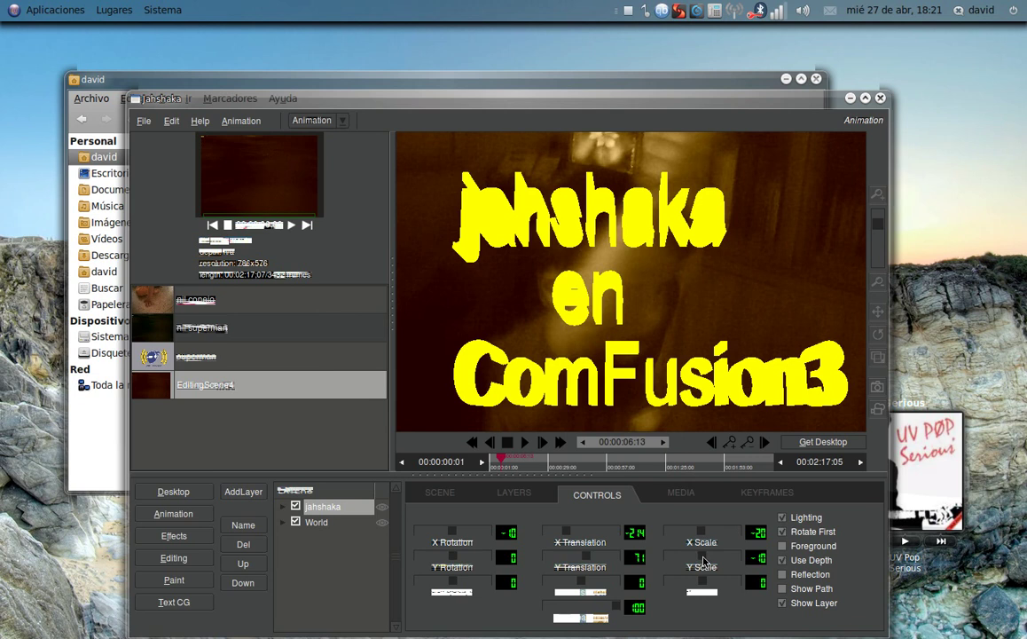
Capture the titled frame at 00:00:06:13 as a still image and play the animation.
{"action": "left_click", "coordinate": [690, 499]}
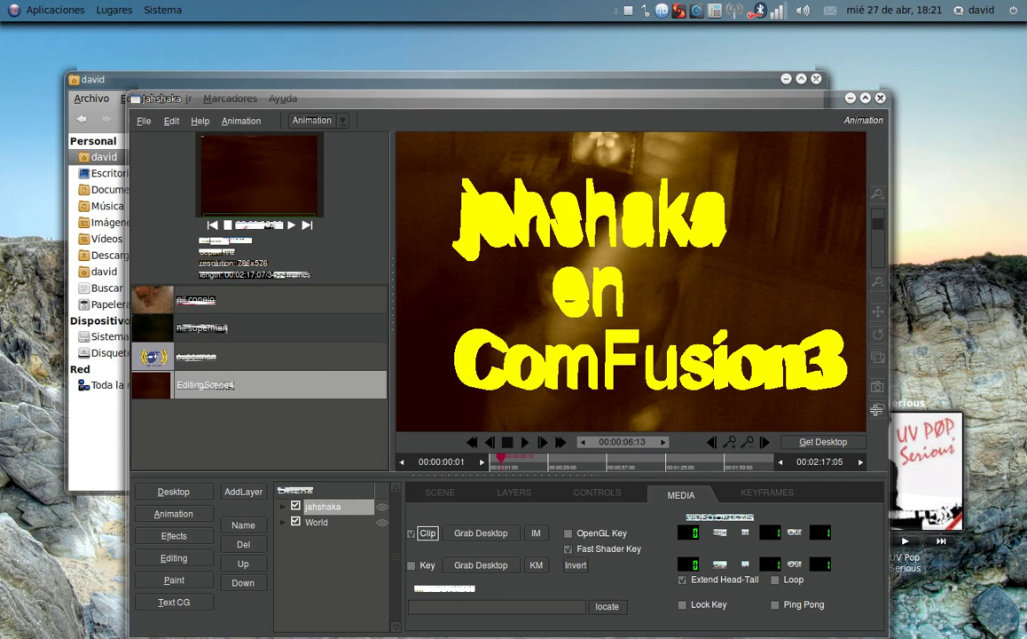
{"action": "left_click", "coordinate": [877, 387]}
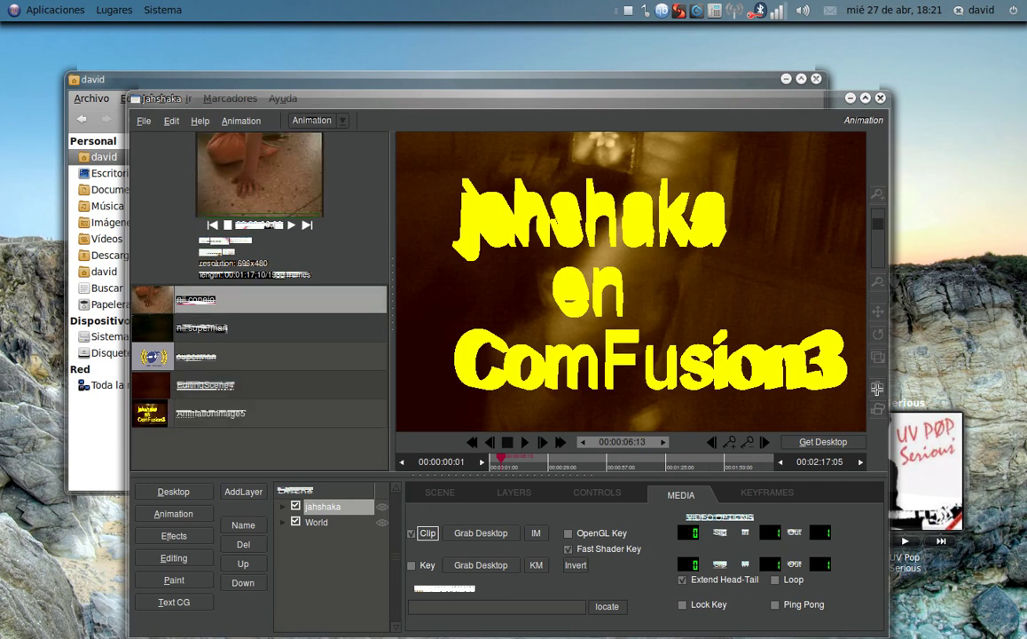
{"action": "left_click", "coordinate": [526, 442]}
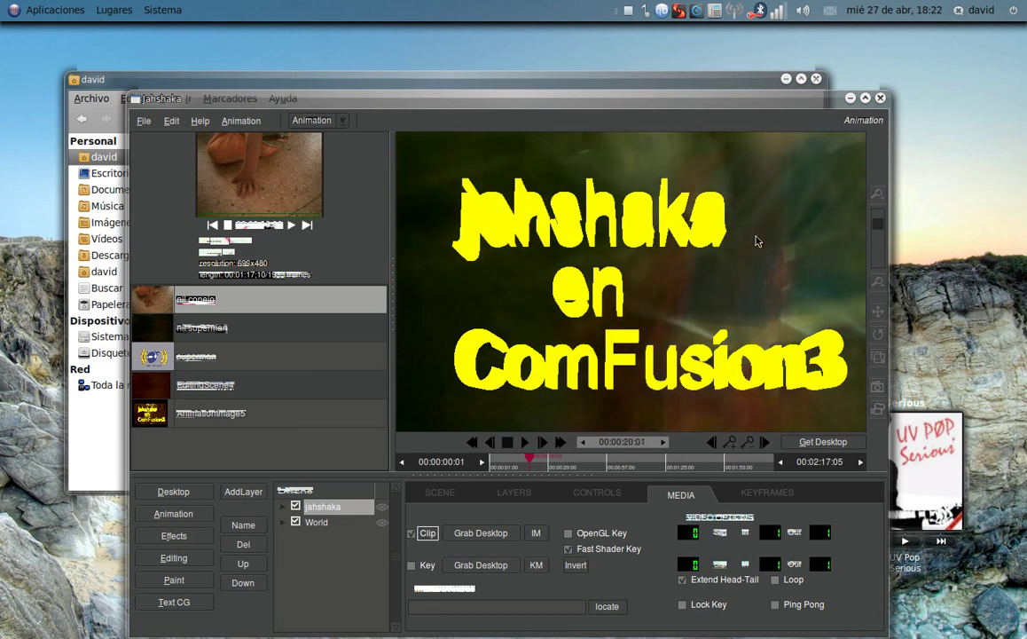
{"action": "mouse_move", "coordinate": [2, 7]}
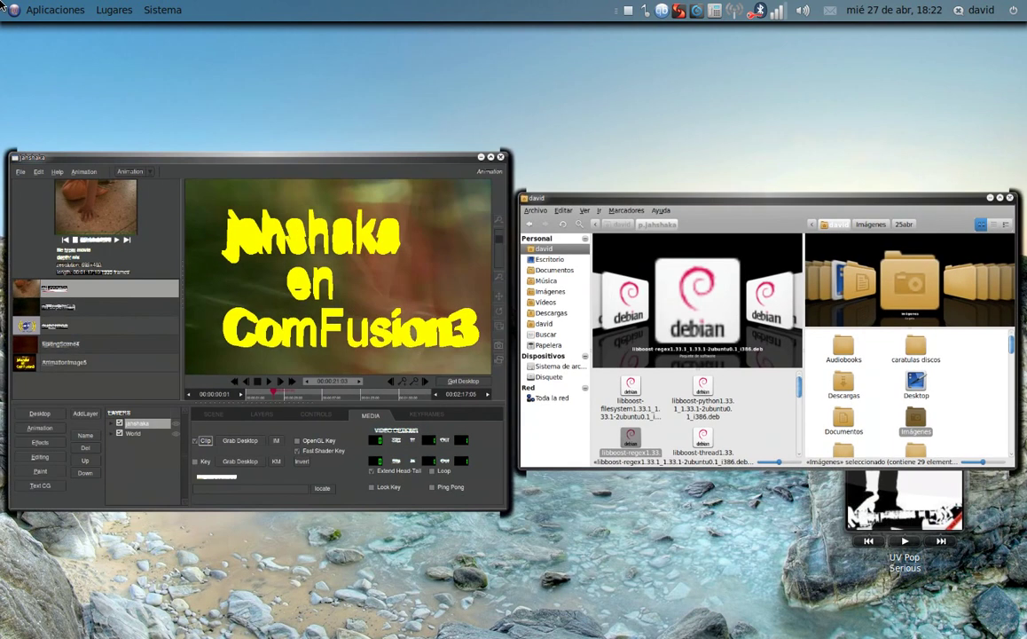